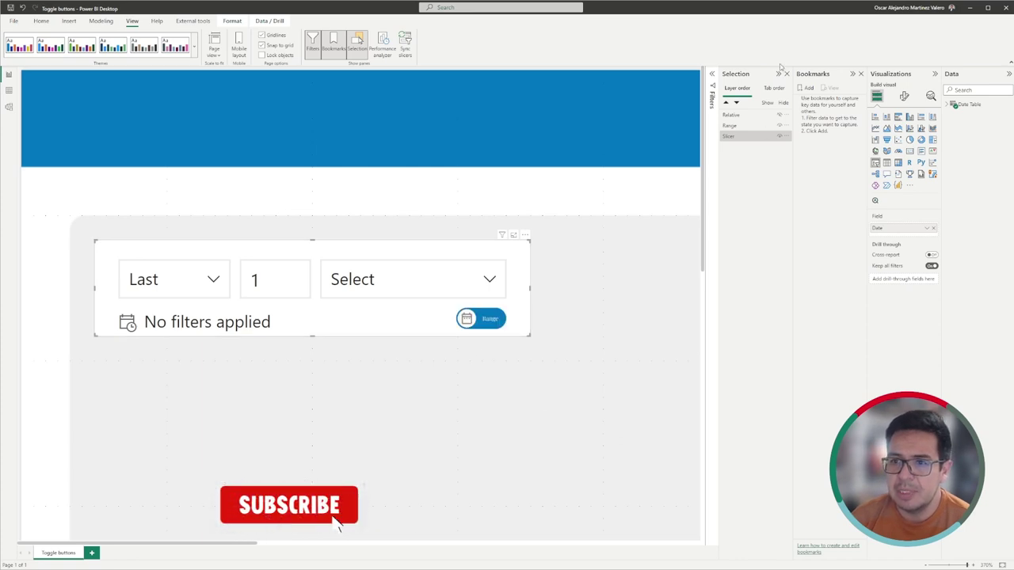
Step: Set the date slicer's style to Between in its slicer settings
{"action": "left_click", "coordinate": [904, 96]}
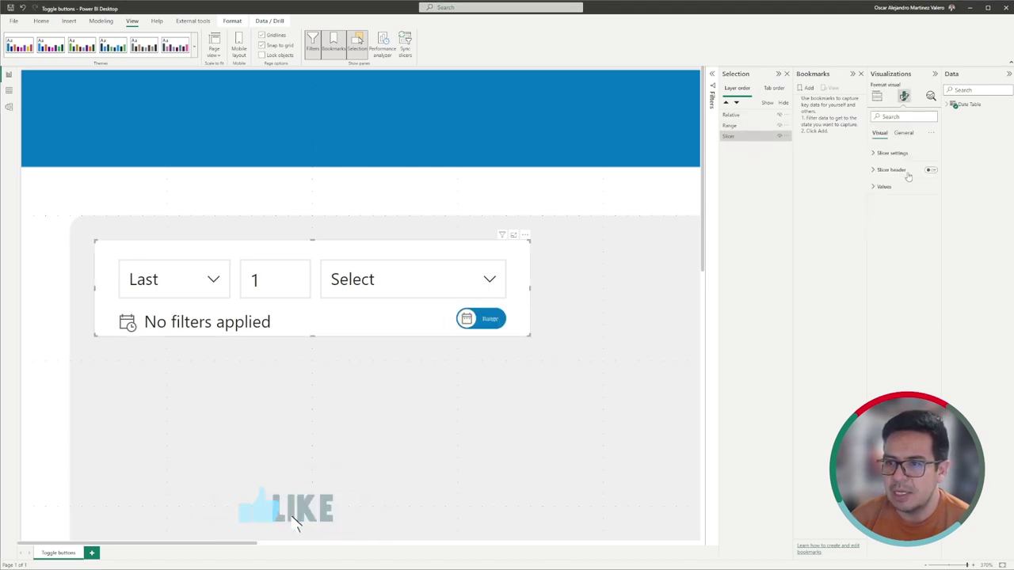
{"action": "left_click", "coordinate": [892, 153]}
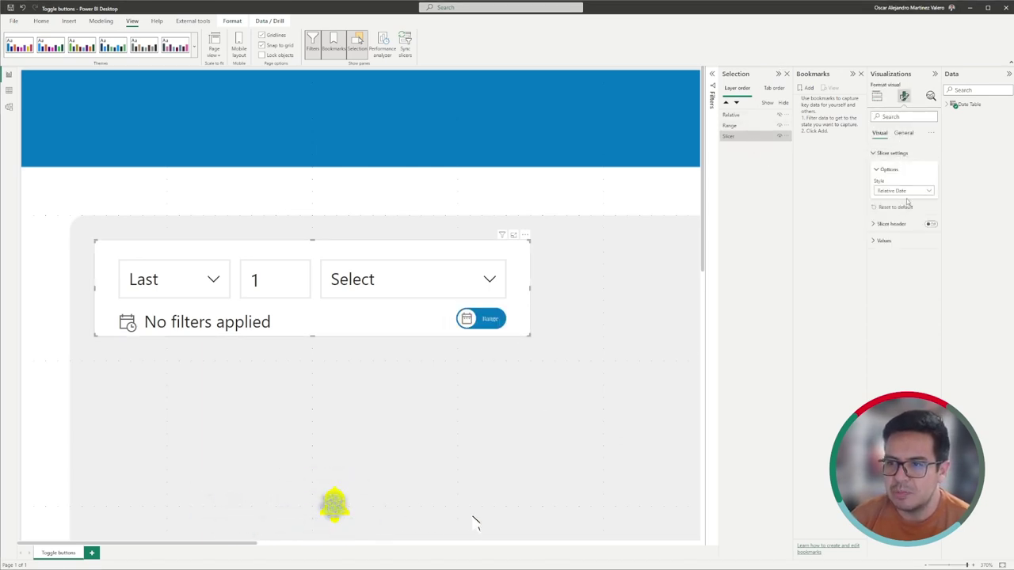
{"action": "left_click", "coordinate": [907, 192]}
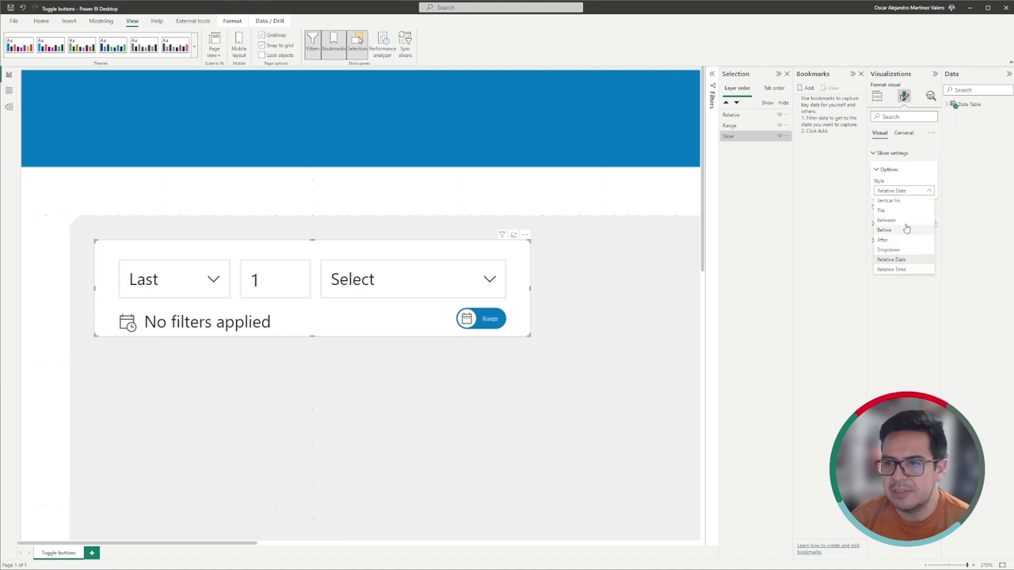
{"action": "left_click", "coordinate": [907, 222]}
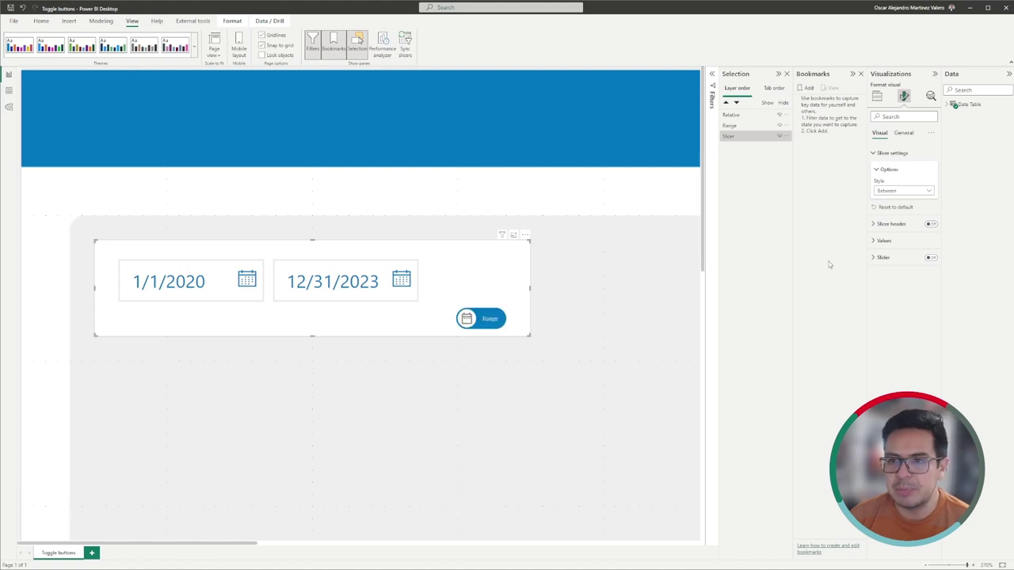
Step: Toggle the visibility of the Slicer, Range and Relative layers, leaving only the Slicer shown
{"action": "left_click", "coordinate": [780, 137]}
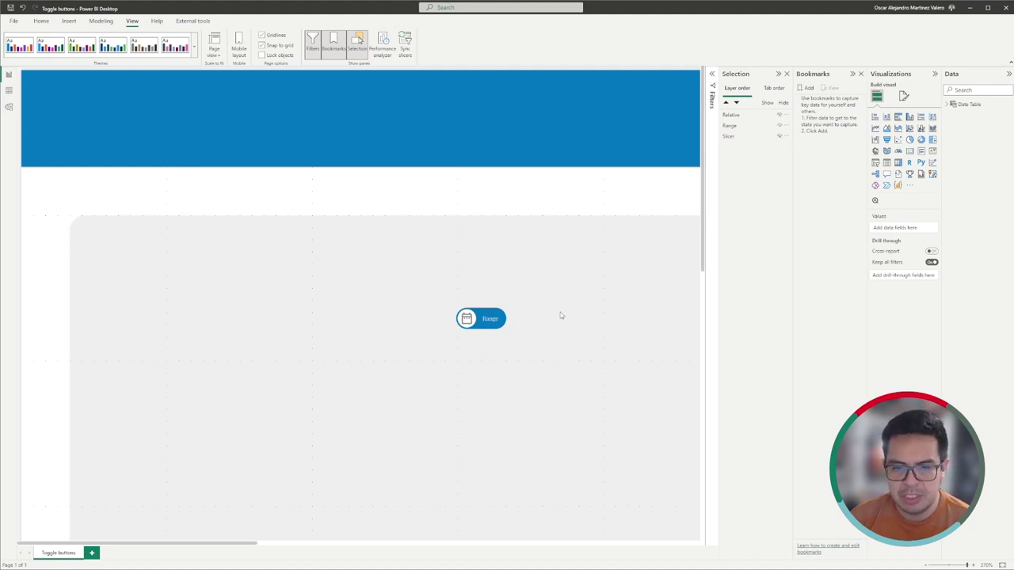
{"action": "left_click", "coordinate": [780, 126]}
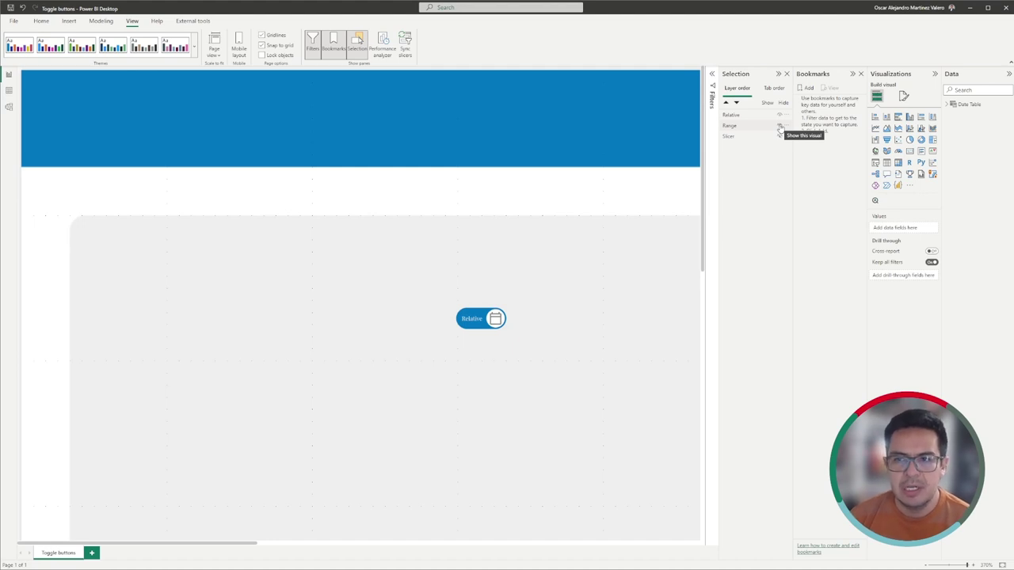
{"action": "left_click", "coordinate": [780, 126]}
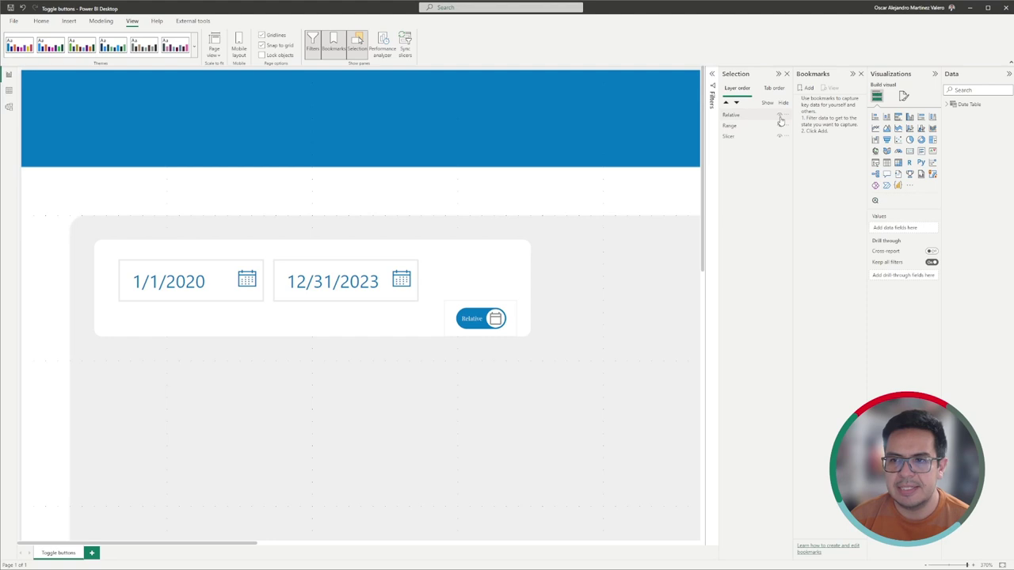
{"action": "left_click", "coordinate": [781, 115]}
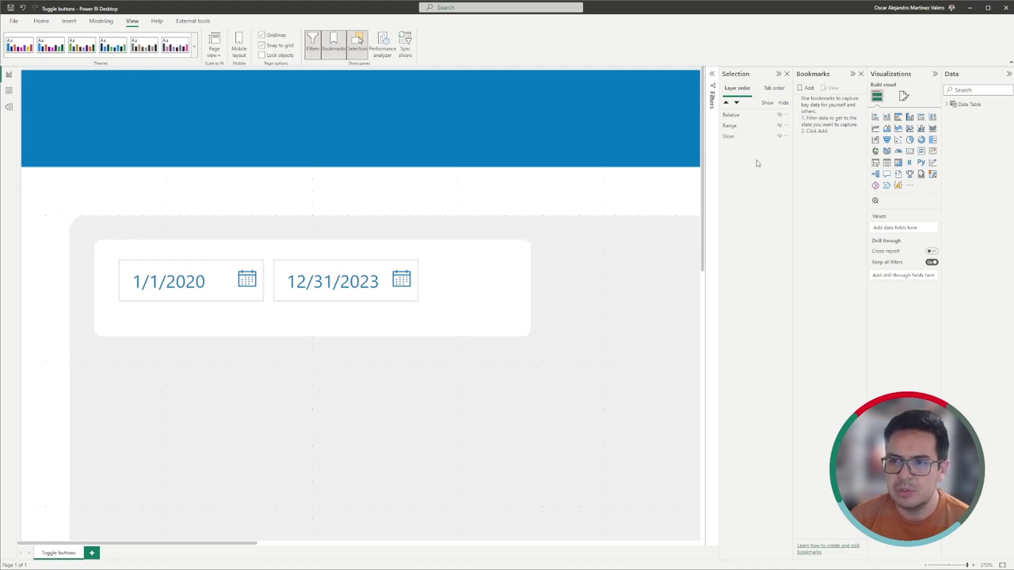
{"action": "left_click", "coordinate": [780, 136]}
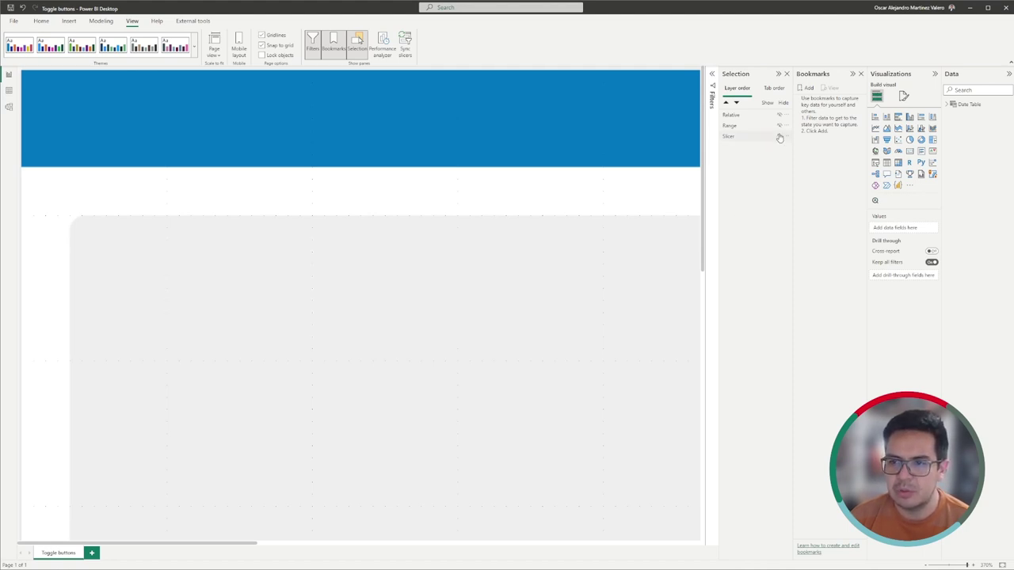
{"action": "left_click", "coordinate": [780, 136]}
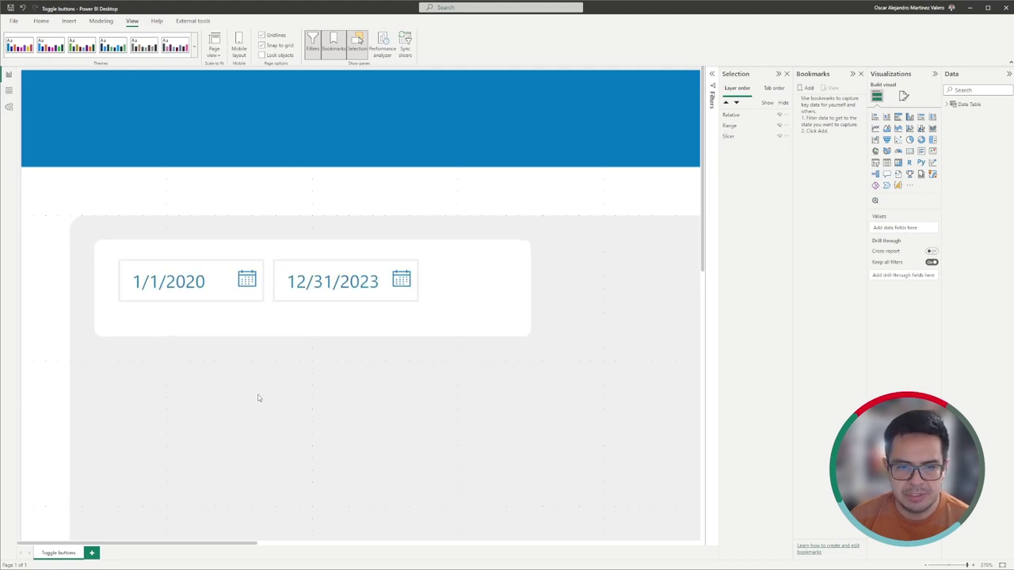
Step: Check the date slicer's style option and show the Range toggle button on top of the slicer
{"action": "left_click", "coordinate": [393, 316]}
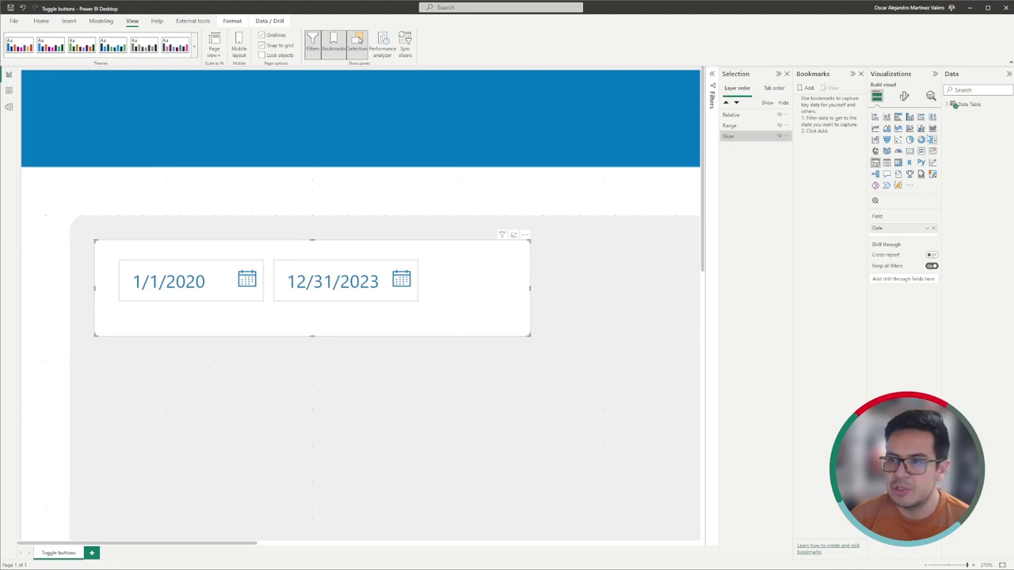
{"action": "left_click", "coordinate": [905, 96]}
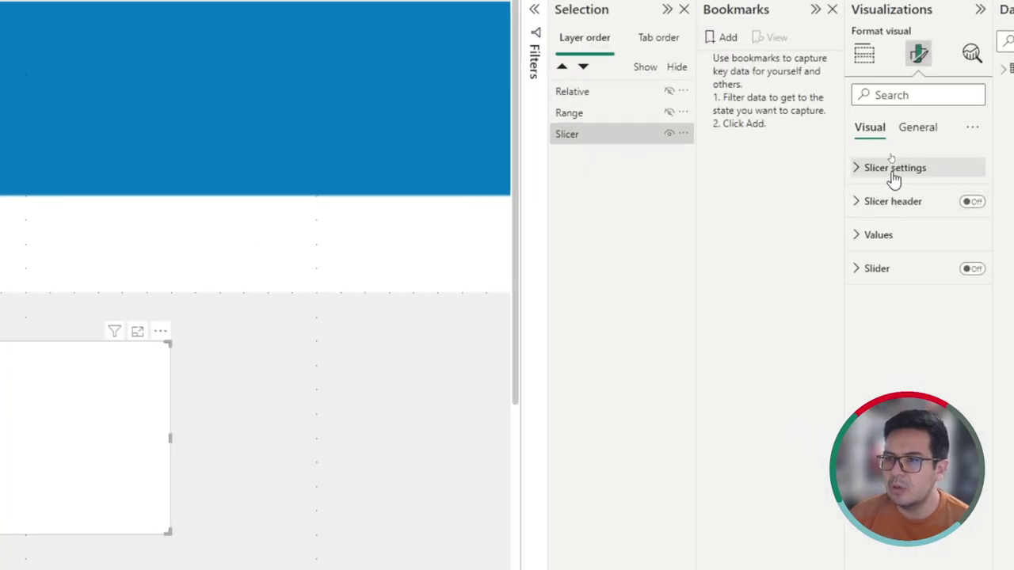
{"action": "left_click", "coordinate": [892, 153]}
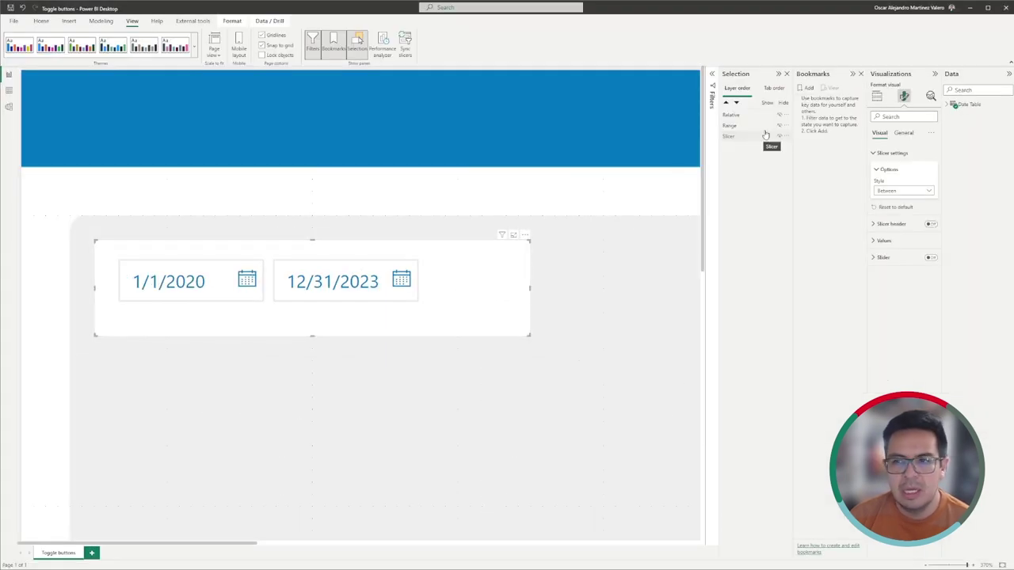
{"action": "left_click", "coordinate": [779, 125]}
{"action": "left_click", "coordinate": [779, 125]}
{"action": "left_click", "coordinate": [590, 389]}
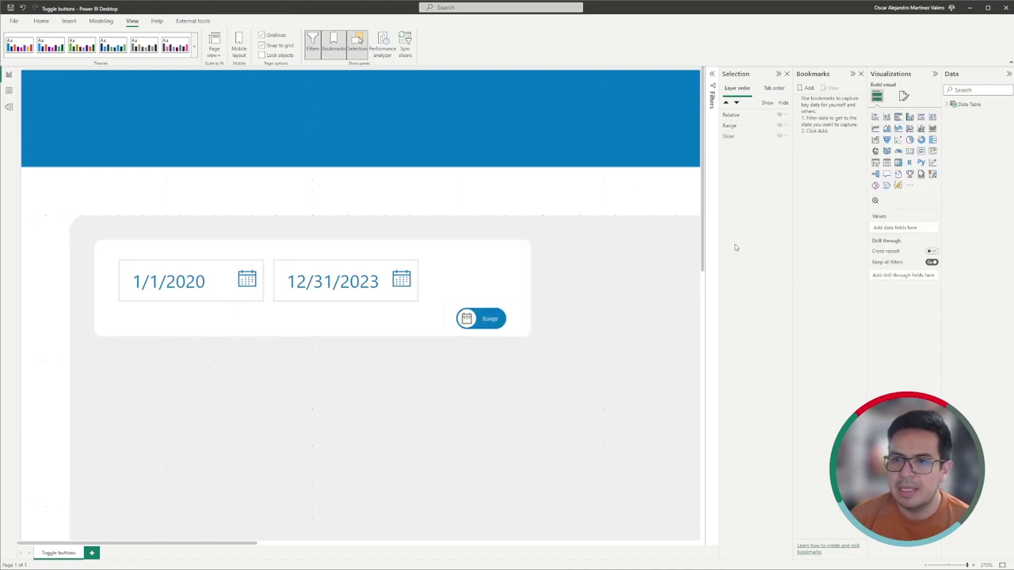
Step: Select the Relative, Range and Slicer layers together and add a bookmark for the date-range state
{"action": "left_click", "coordinate": [753, 116]}
{"action": "left_click", "coordinate": [753, 125], "text": "ctrl"}
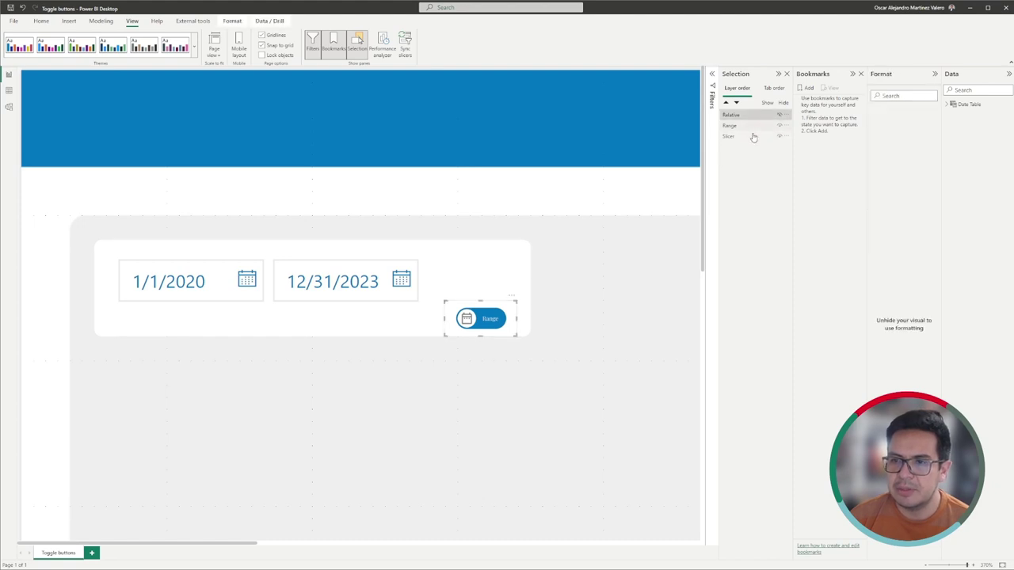
{"action": "left_click", "coordinate": [752, 137], "text": "ctrl"}
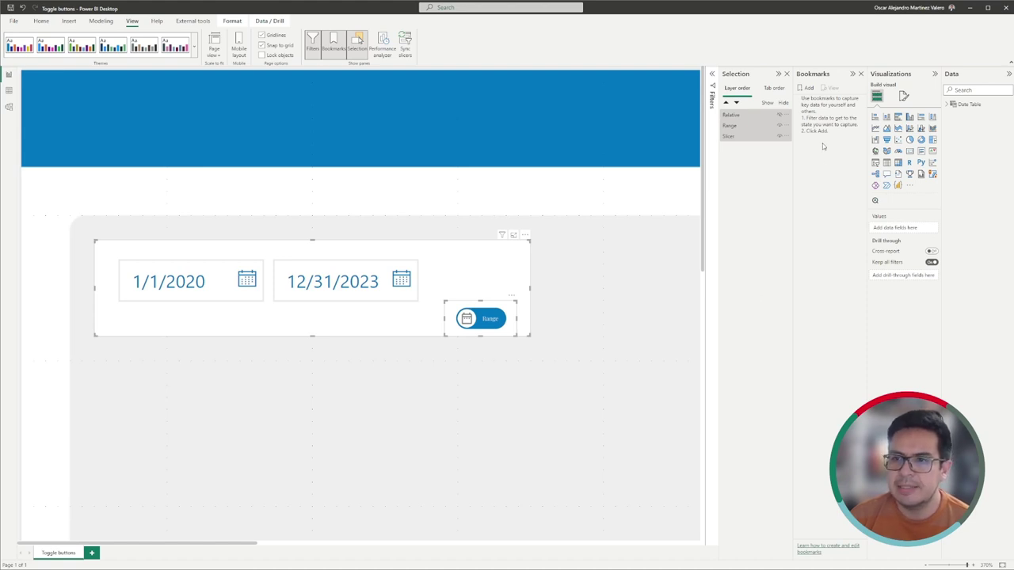
{"action": "left_click", "coordinate": [808, 88]}
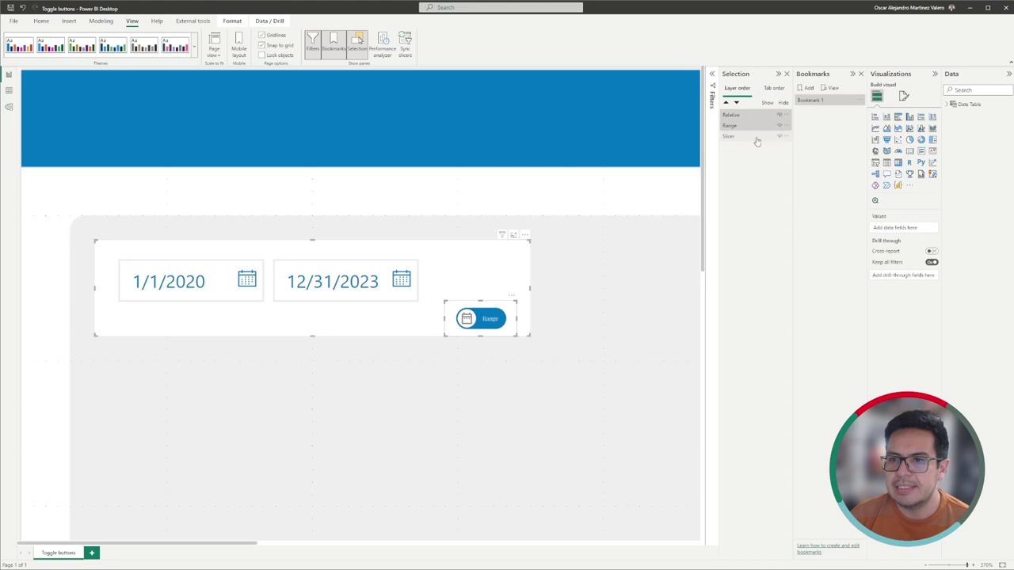
Step: Hide the Range button and show the Relative button in its place
{"action": "left_click", "coordinate": [770, 158]}
{"action": "left_click", "coordinate": [779, 125]}
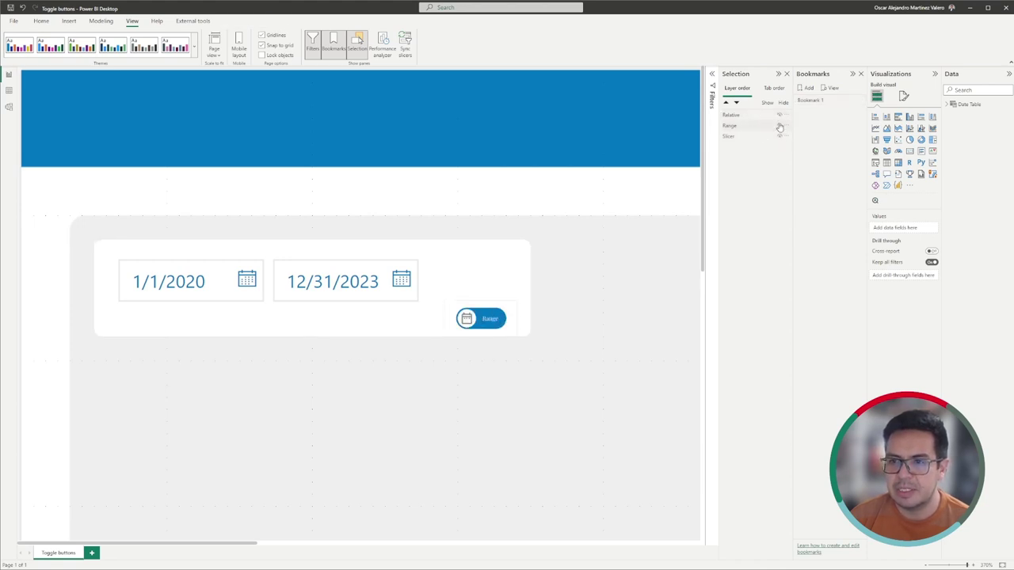
{"action": "left_click", "coordinate": [780, 126]}
{"action": "left_click", "coordinate": [780, 116]}
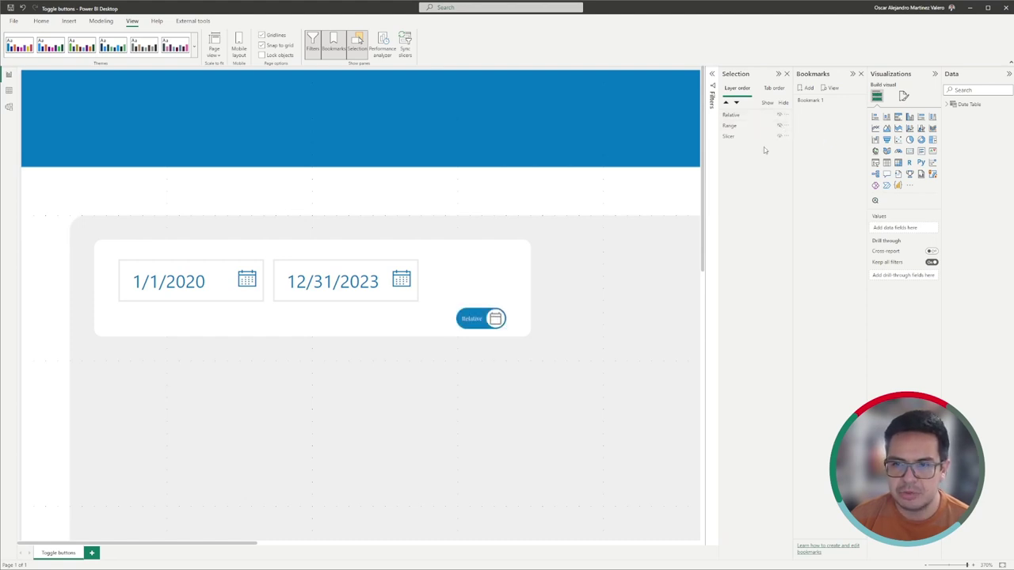
Step: Set the date slicer's style to Relative Date in its slicer settings
{"action": "left_click", "coordinate": [746, 140]}
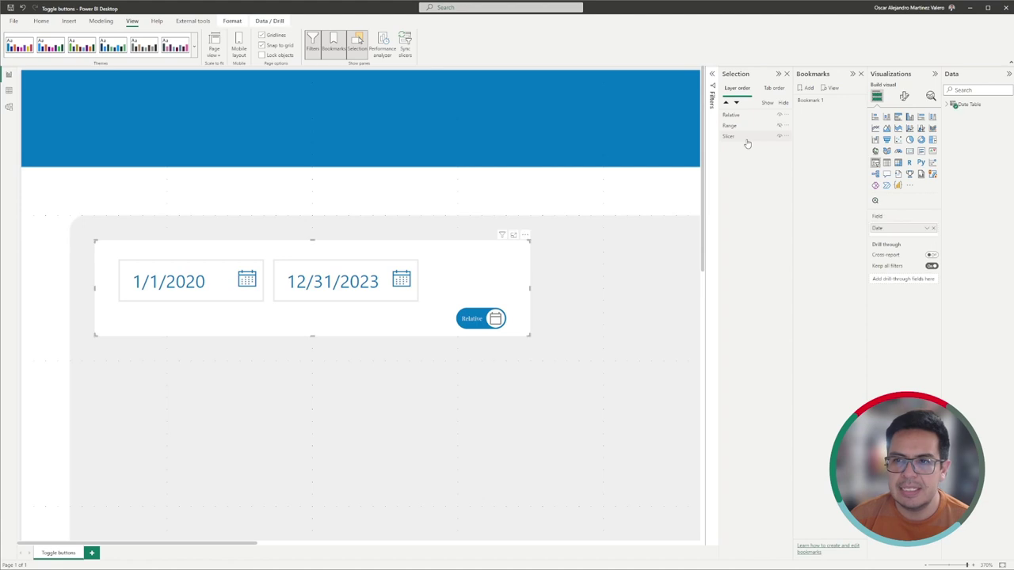
{"action": "left_click", "coordinate": [774, 137]}
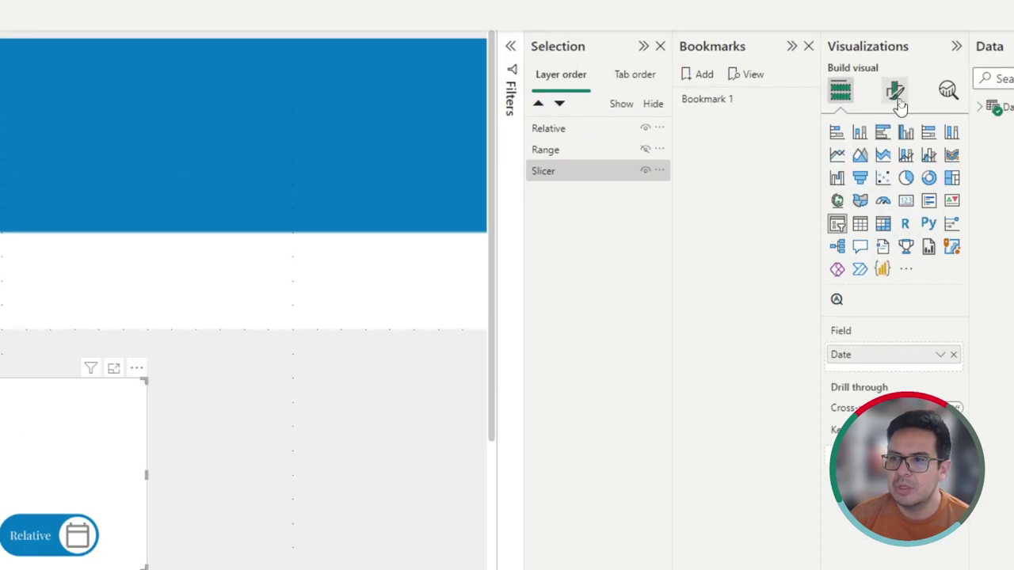
{"action": "left_click", "coordinate": [896, 94]}
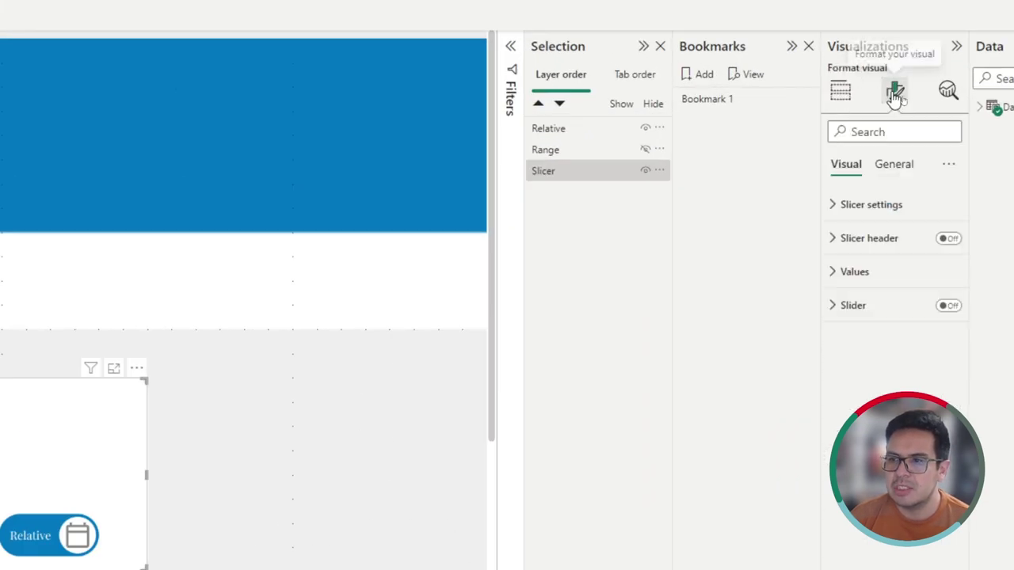
{"action": "left_click", "coordinate": [901, 208]}
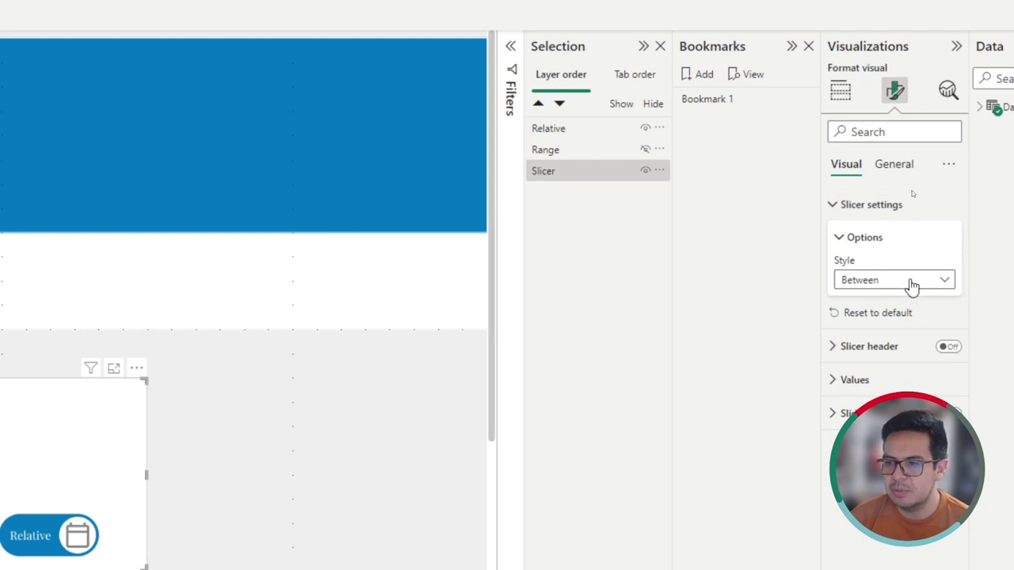
{"action": "left_click", "coordinate": [911, 282]}
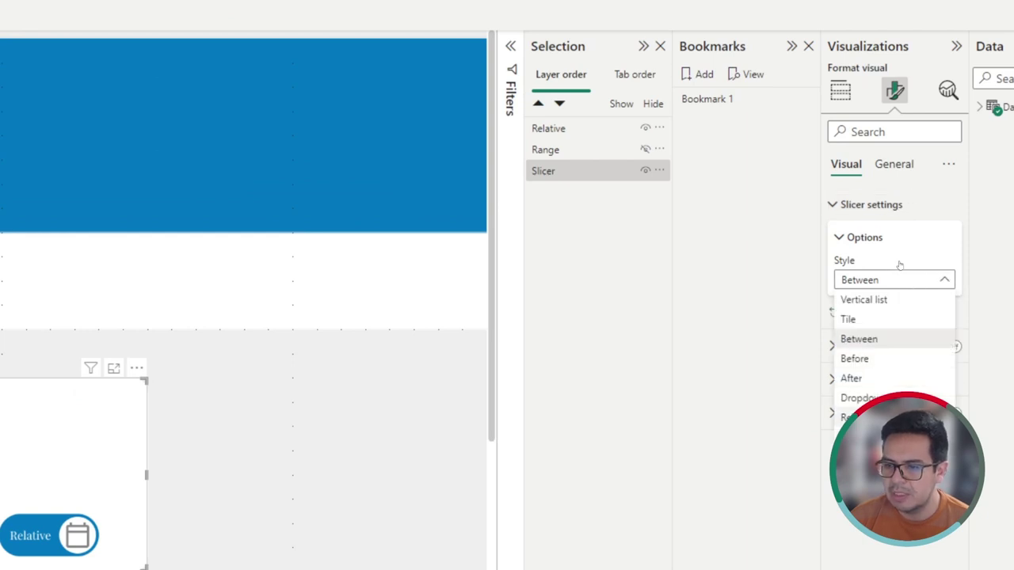
{"action": "left_click", "coordinate": [860, 418]}
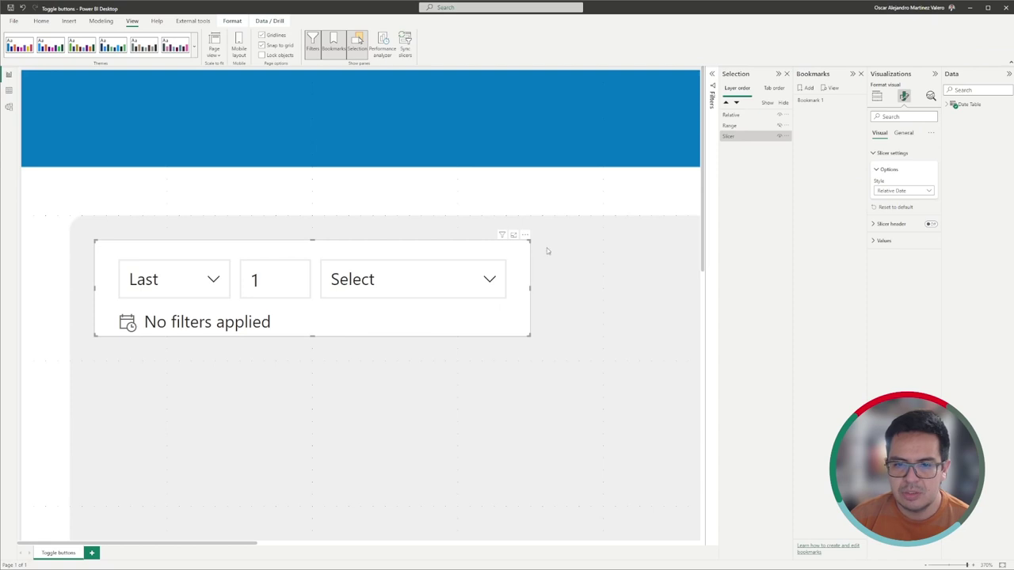
Step: Select the Relative, Range and Slicer layers, add a second bookmark for the relative-date state, and test both bookmarks
{"action": "left_click", "coordinate": [741, 115]}
{"action": "left_click", "coordinate": [748, 126], "text": "ctrl"}
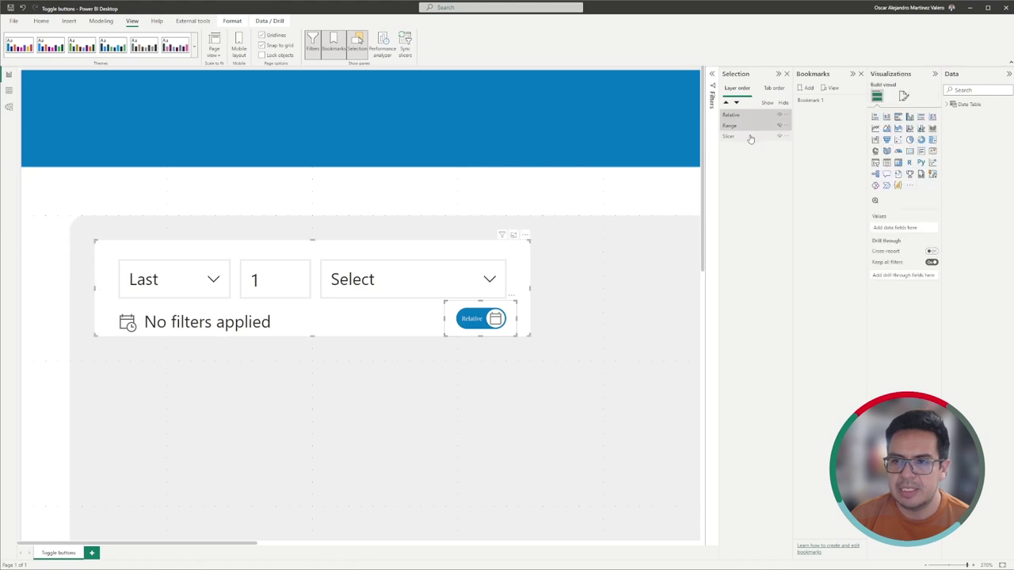
{"action": "left_click", "coordinate": [752, 136], "text": "ctrl"}
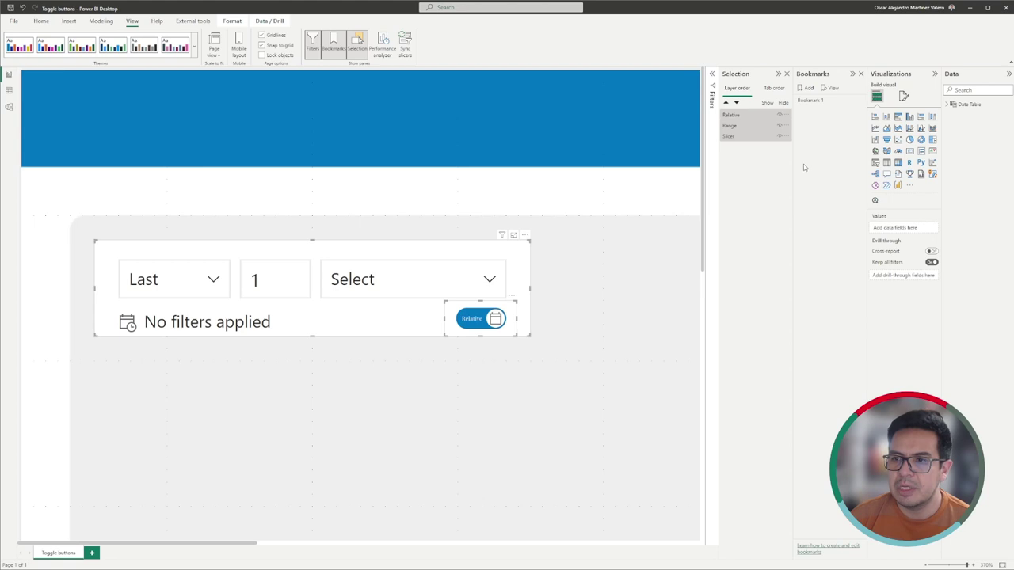
{"action": "left_click", "coordinate": [809, 91]}
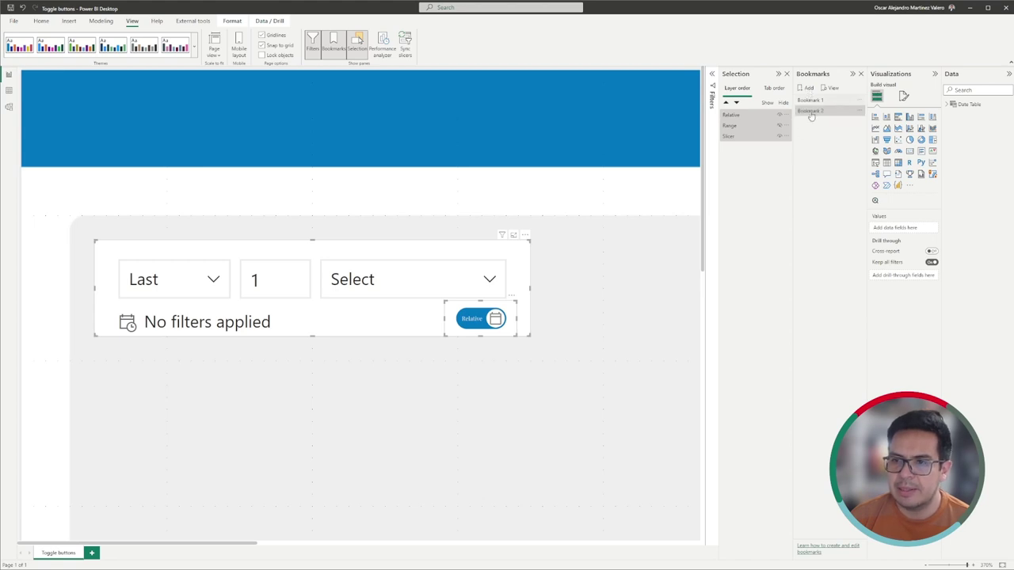
{"action": "left_click", "coordinate": [822, 103]}
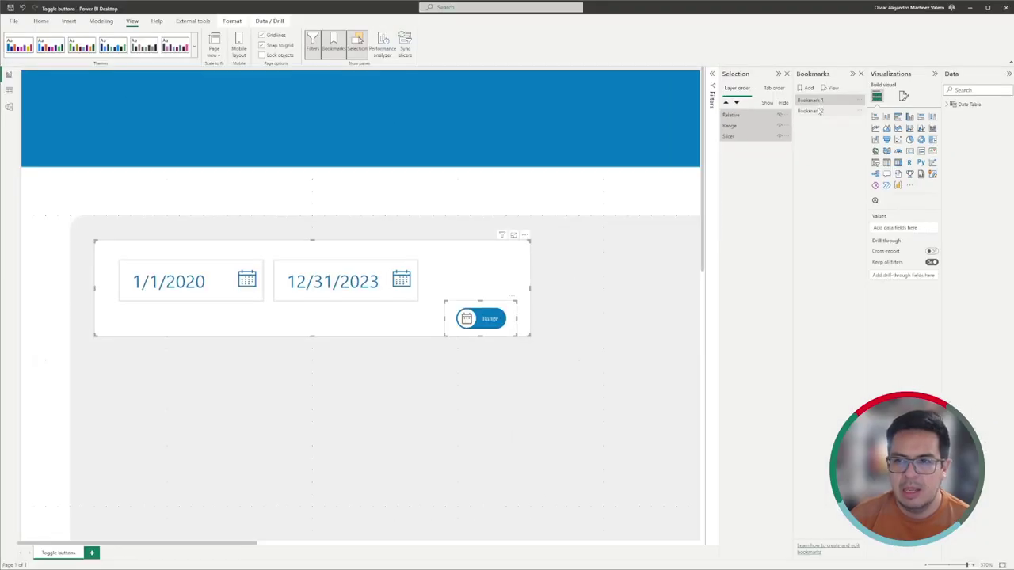
{"action": "left_click", "coordinate": [818, 122]}
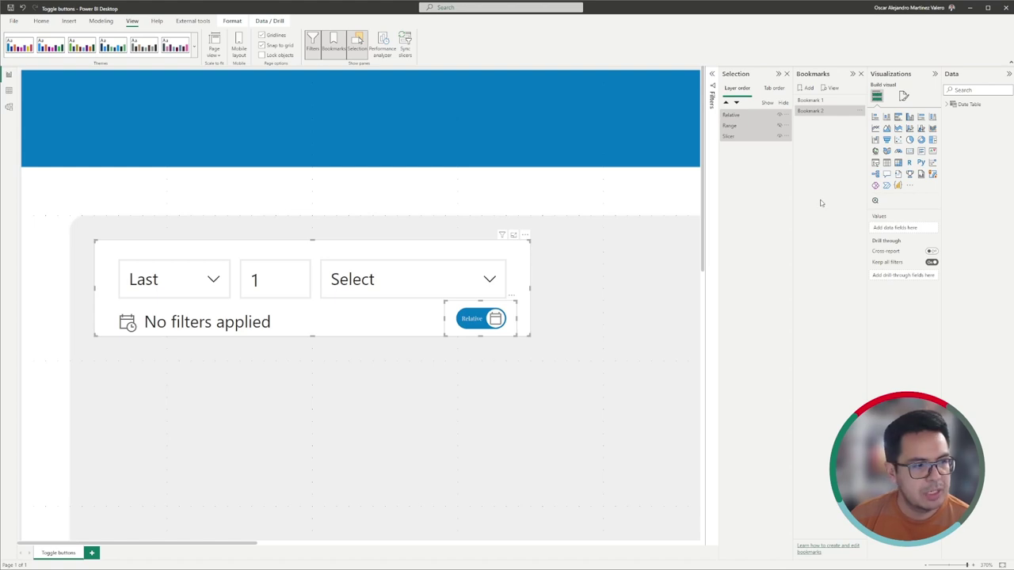
Step: Limit Bookmark 1 and Bookmark 2 to Selected visuals, and check the setting
{"action": "left_click", "coordinate": [860, 103]}
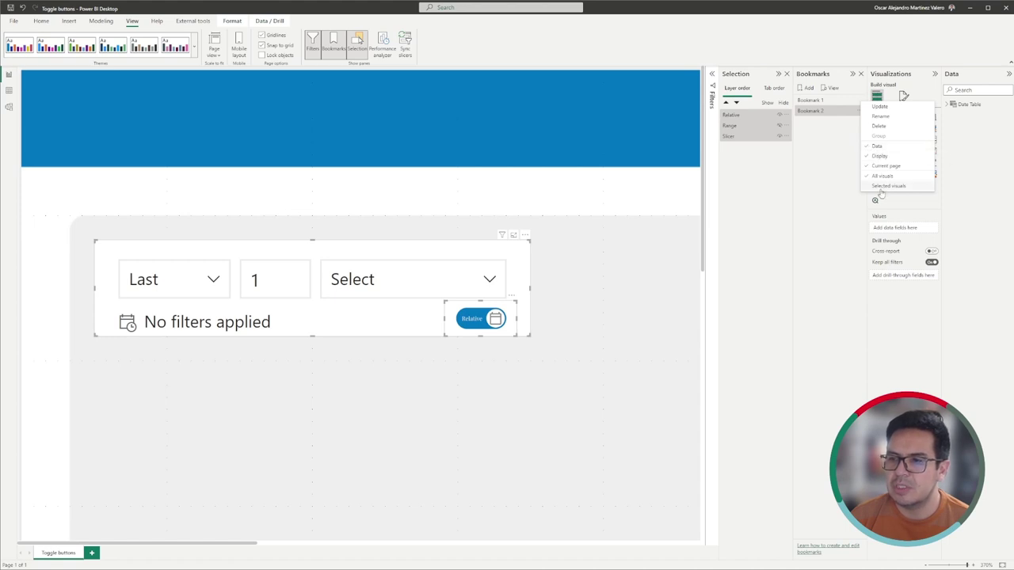
{"action": "left_click", "coordinate": [881, 189]}
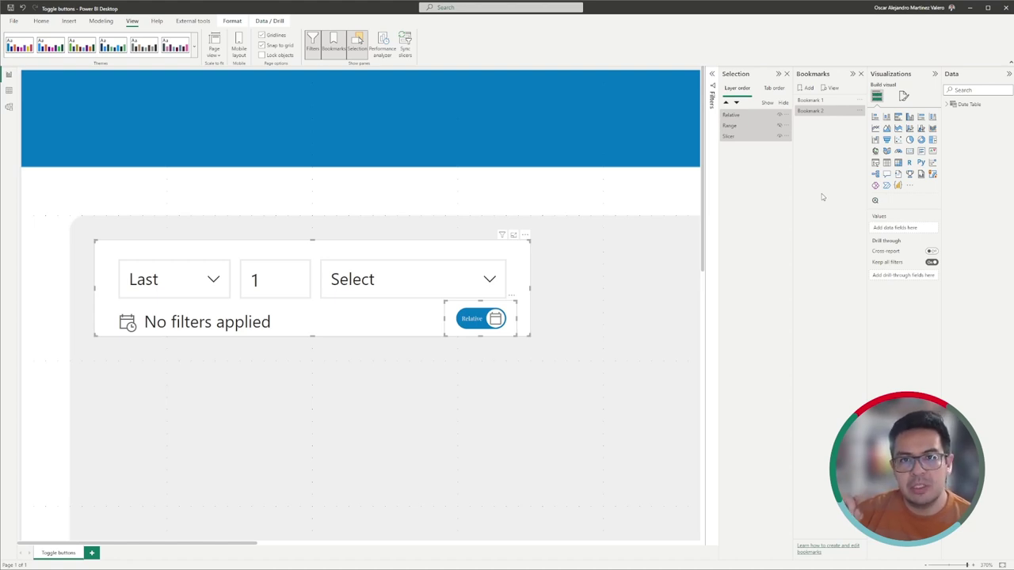
{"action": "left_click", "coordinate": [860, 110]}
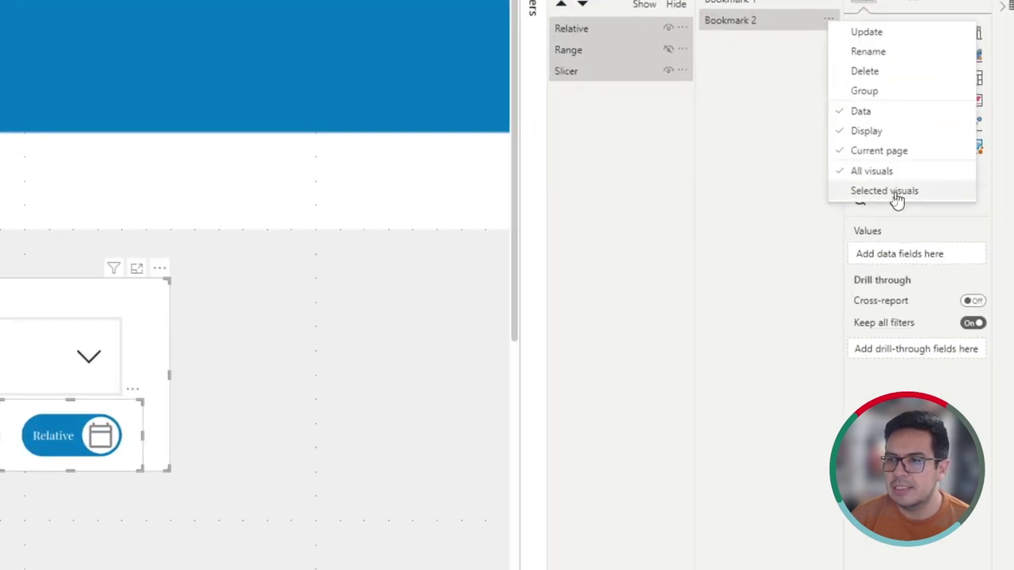
{"action": "left_click", "coordinate": [890, 197]}
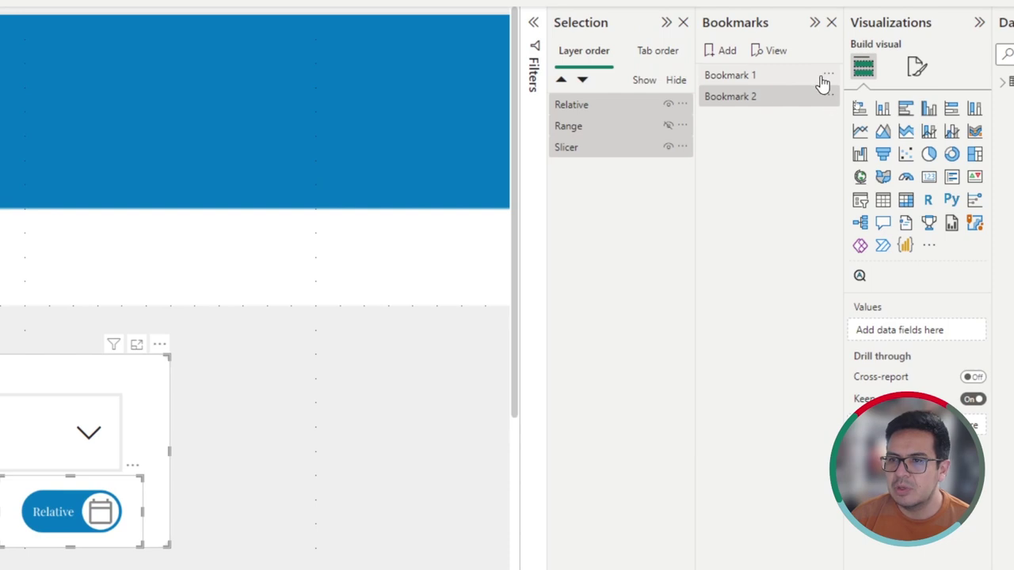
{"action": "left_click", "coordinate": [827, 95]}
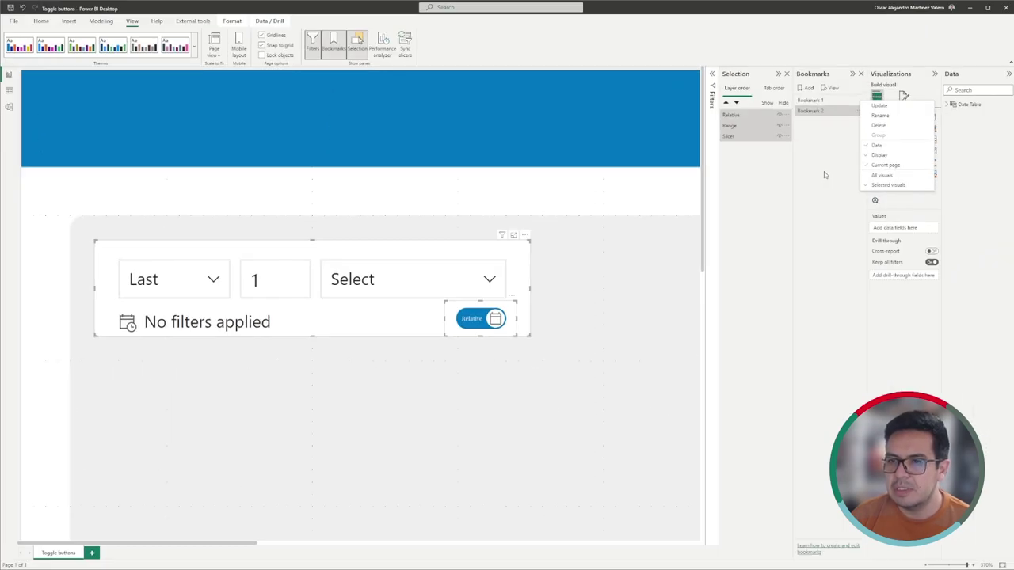
Step: Apply Bookmark 1 and Bookmark 2 in turn to test how they switch the slicer
{"action": "left_click", "coordinate": [757, 112]}
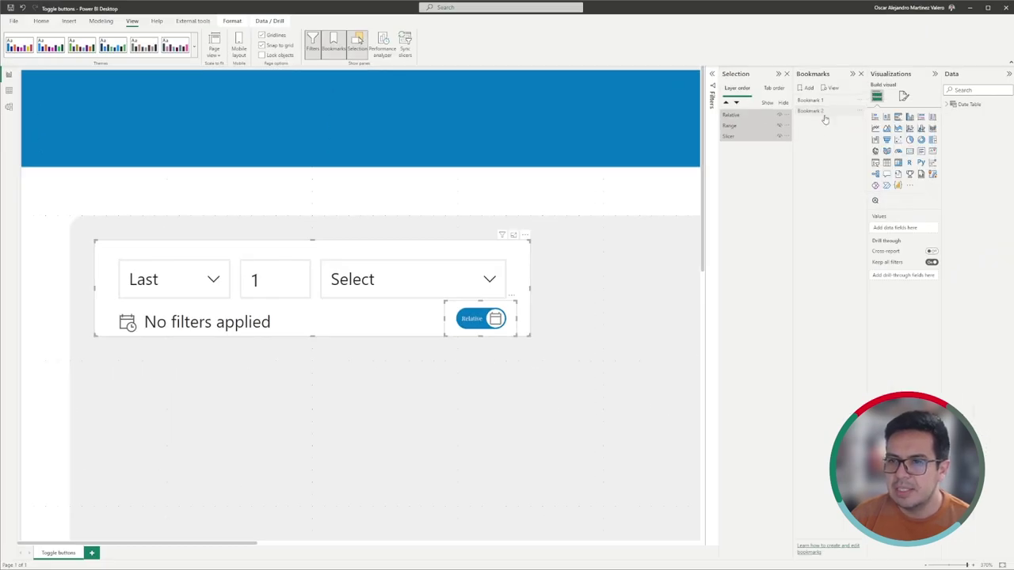
{"action": "left_click", "coordinate": [827, 101]}
{"action": "left_click", "coordinate": [828, 111]}
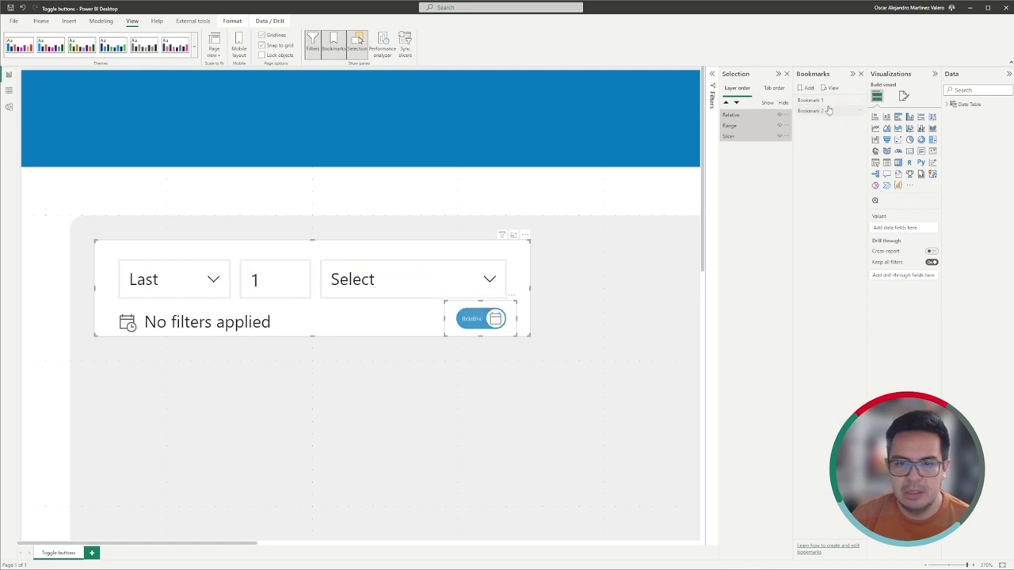
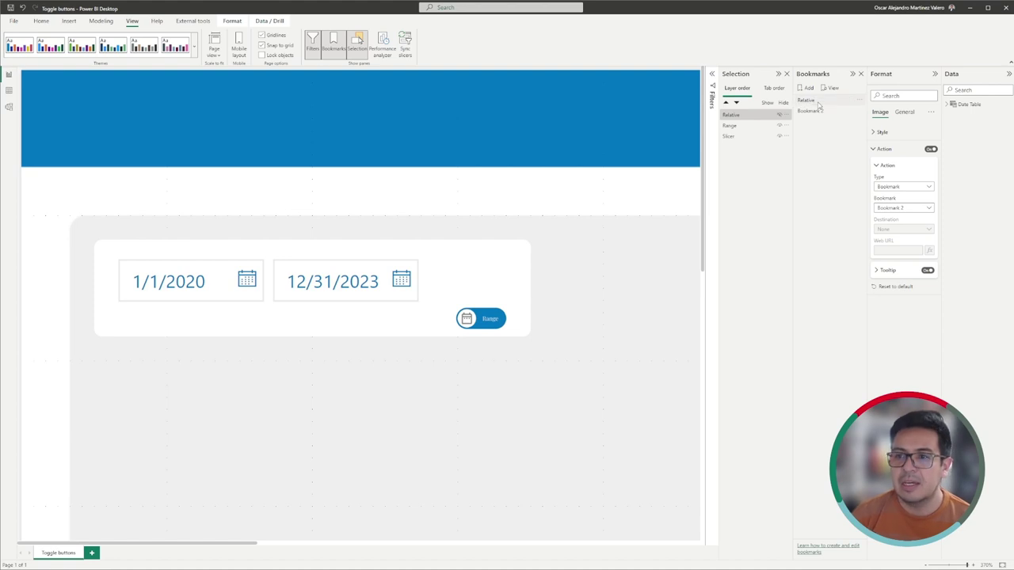
Step: Rename the first bookmark, the one that shows the date range slicer, as Between
{"action": "double_click", "coordinate": [820, 111]}
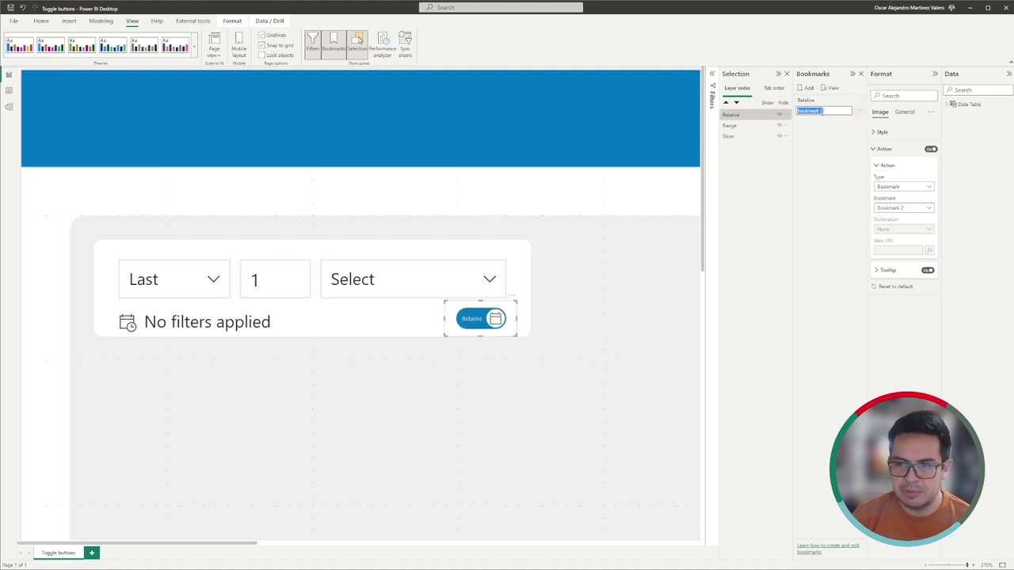
{"action": "key", "text": "Return"}
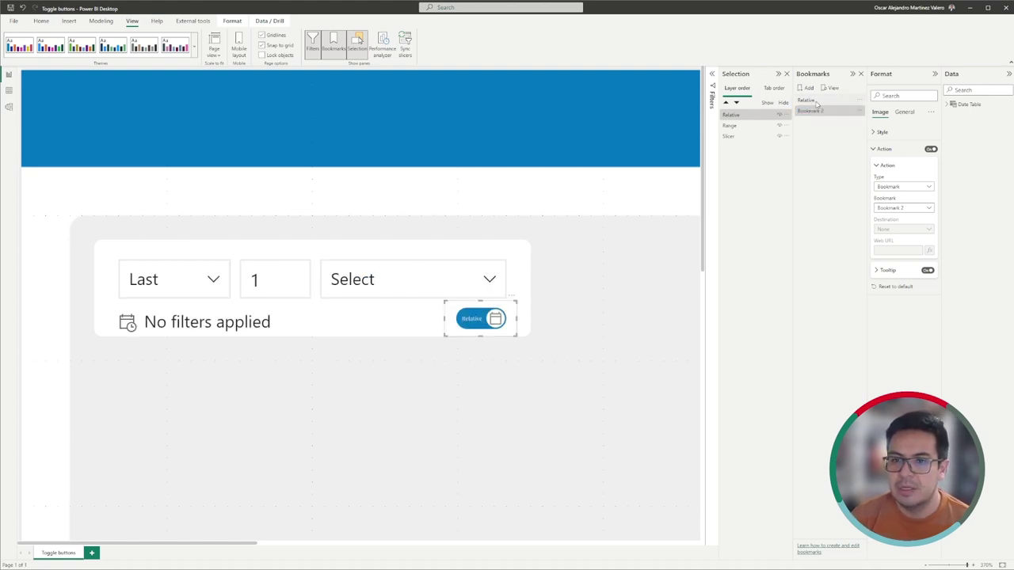
{"action": "left_click", "coordinate": [817, 102]}
{"action": "double_click", "coordinate": [817, 101]}
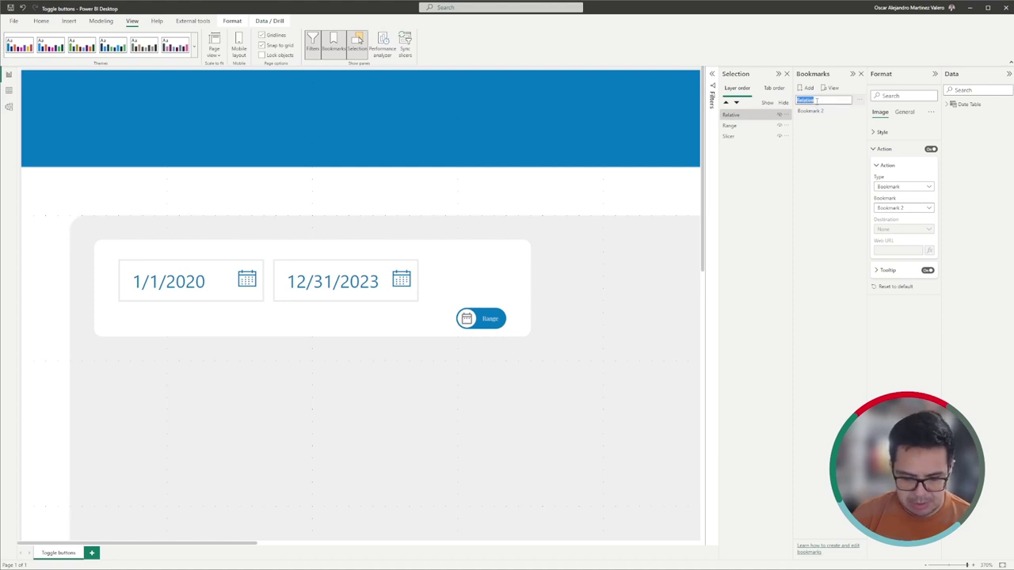
{"action": "type", "text": "Ra"}
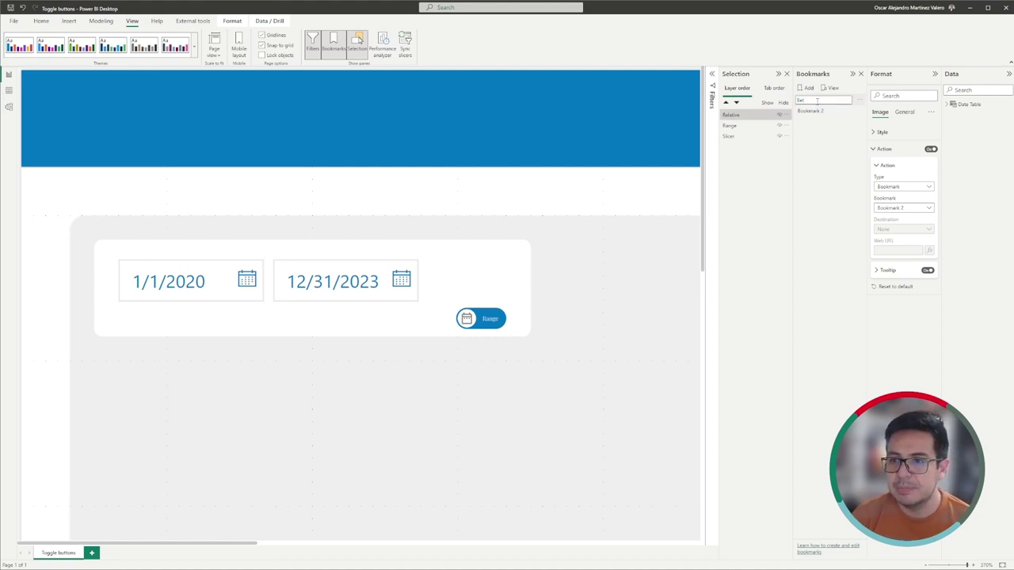
{"action": "type", "text": "tween"}
{"action": "key", "text": "Return"}
Step: Rename Bookmark 2 as Relative
{"action": "left_click", "coordinate": [821, 111]}
{"action": "double_click", "coordinate": [820, 111]}
{"action": "type", "text": "Re"}
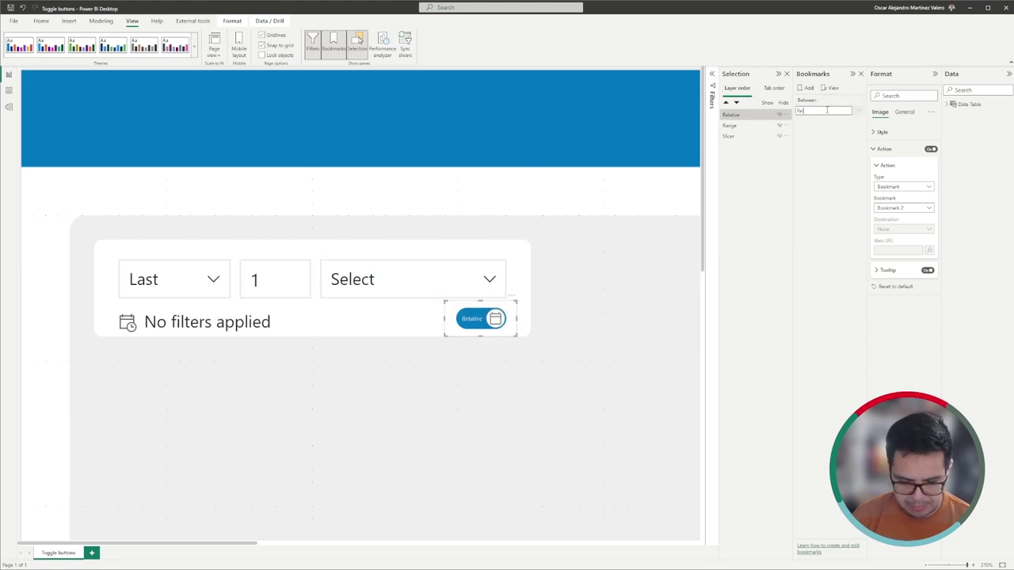
{"action": "type", "text": "lative"}
{"action": "key", "text": "Return"}
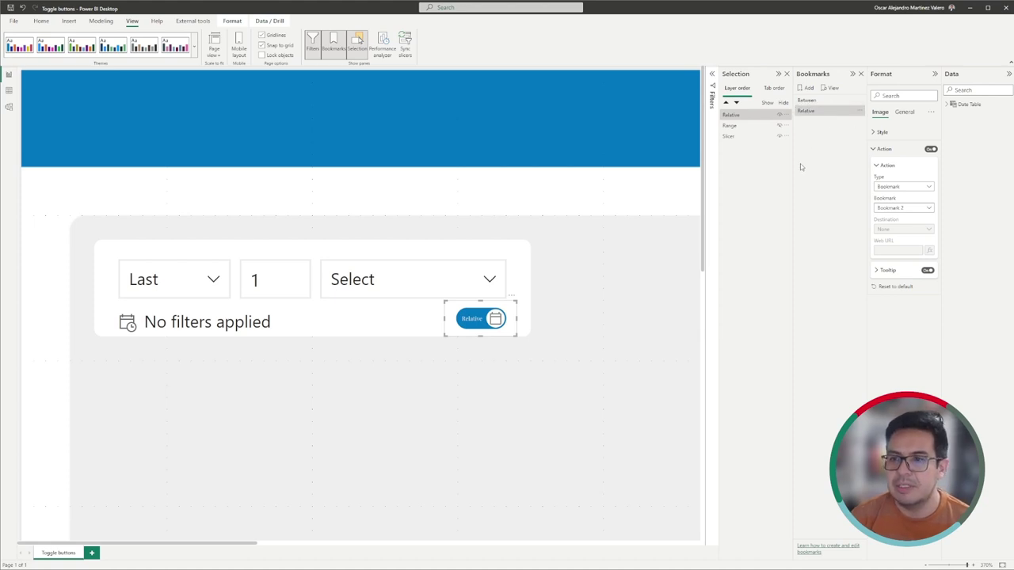
Step: Set the Relative button's action to the Between bookmark and test the button
{"action": "left_click", "coordinate": [758, 125]}
{"action": "left_click", "coordinate": [756, 136]}
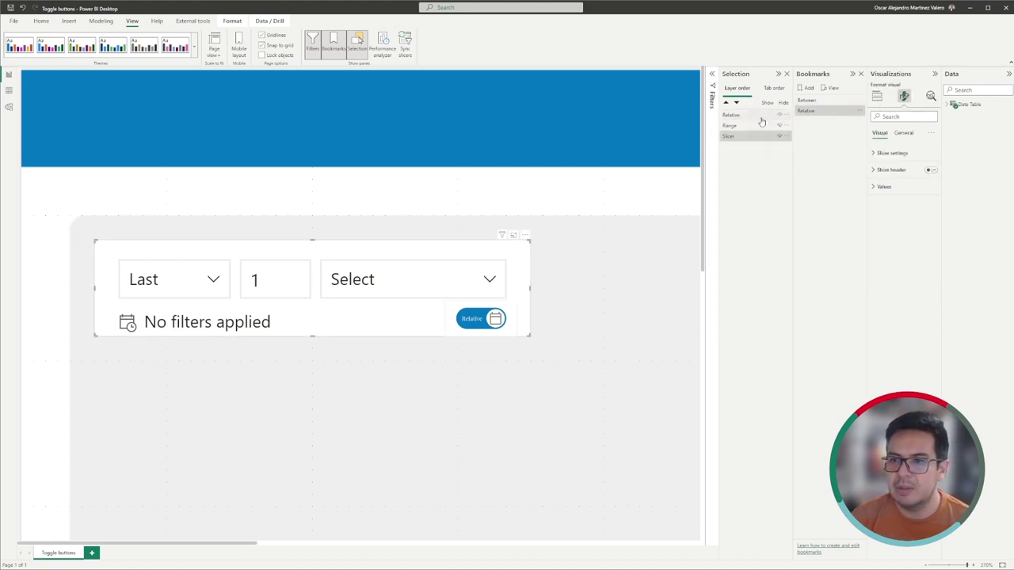
{"action": "left_click", "coordinate": [522, 296]}
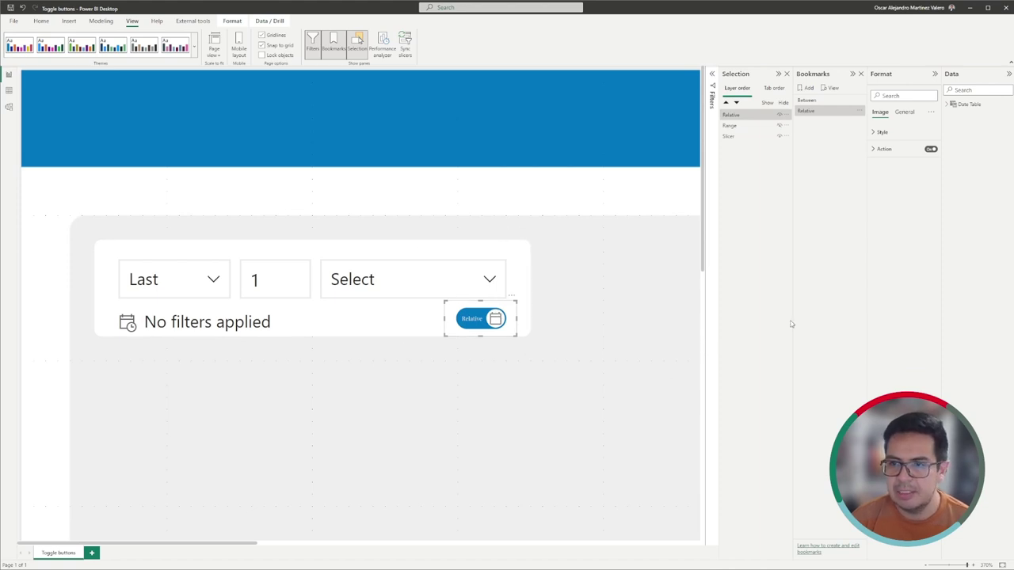
{"action": "left_click", "coordinate": [876, 149]}
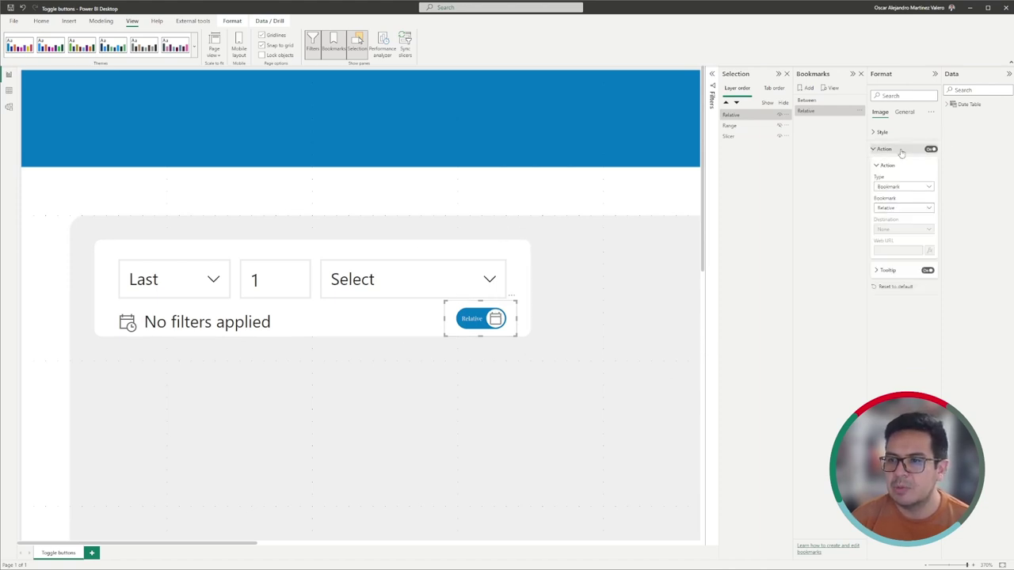
{"action": "left_click", "coordinate": [905, 208]}
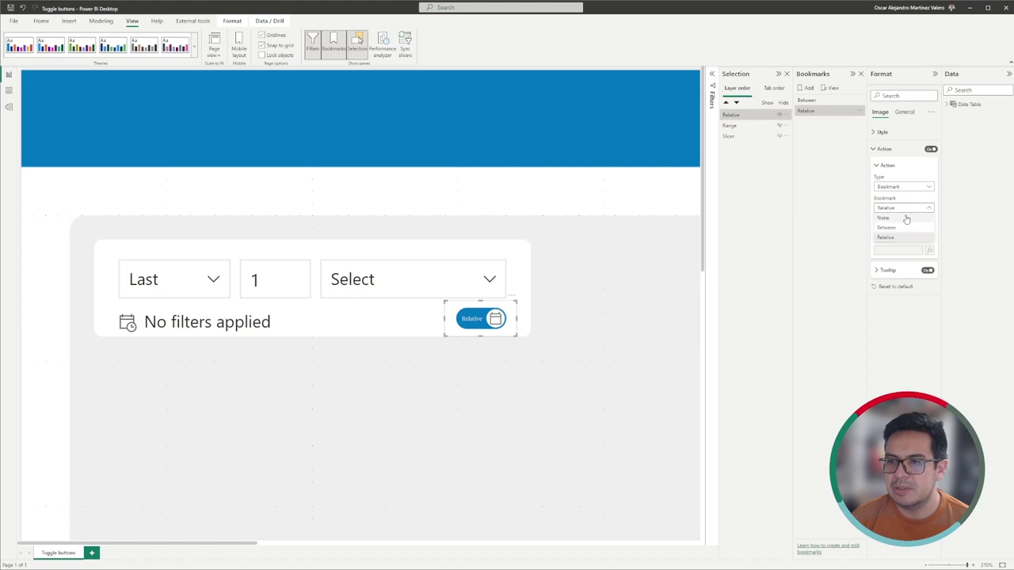
{"action": "left_click", "coordinate": [909, 228]}
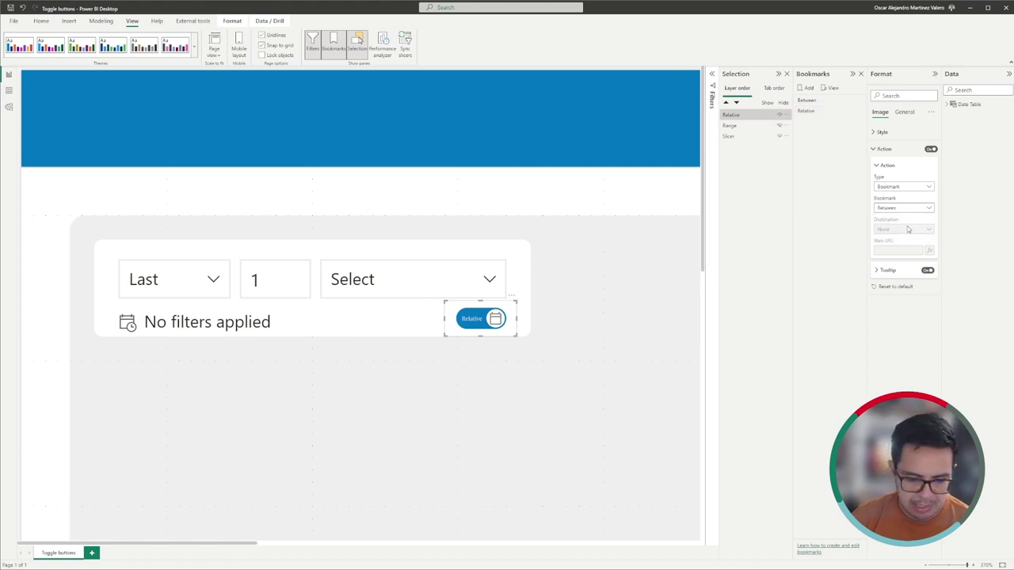
{"action": "left_click", "coordinate": [478, 328], "text": "ctrl"}
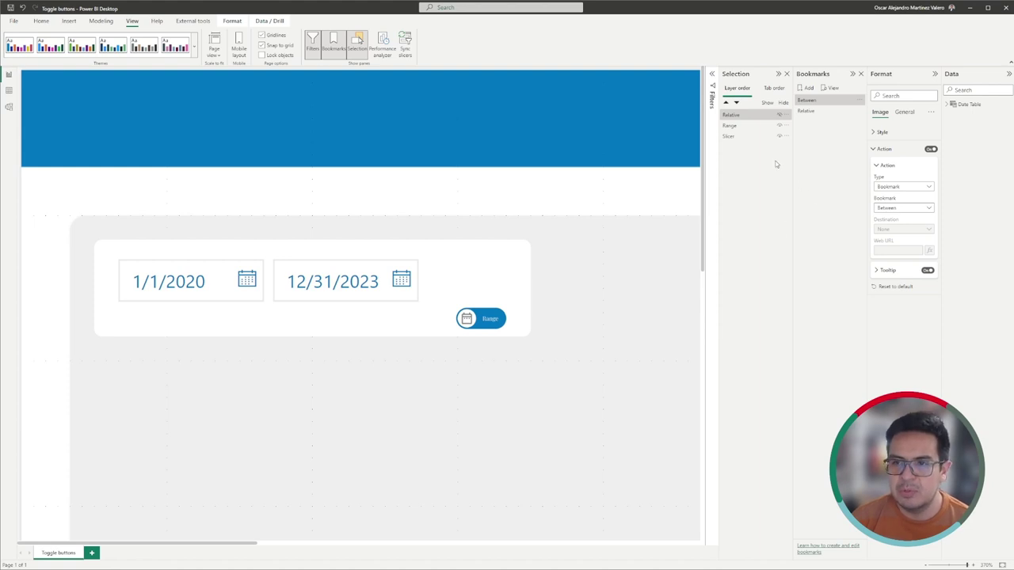
Step: Set the Range button's bookmark action to the Relative bookmark
{"action": "left_click", "coordinate": [751, 126]}
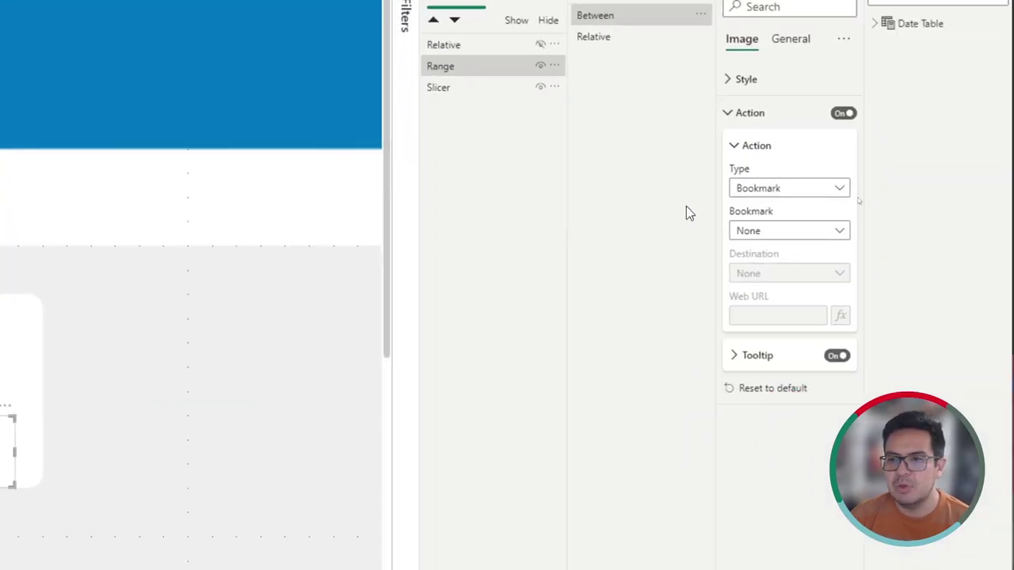
{"action": "left_click", "coordinate": [783, 231]}
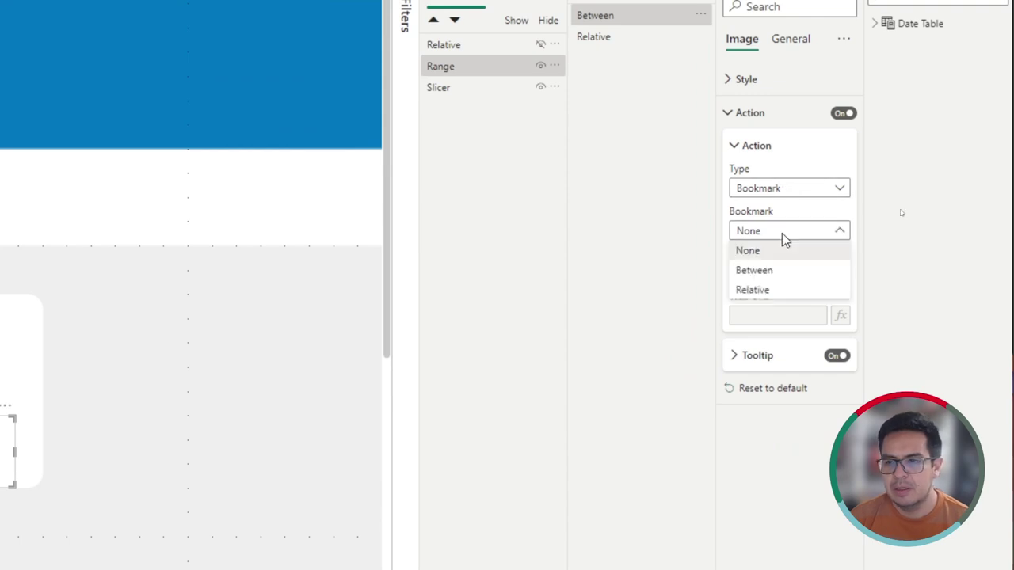
{"action": "left_click", "coordinate": [793, 292]}
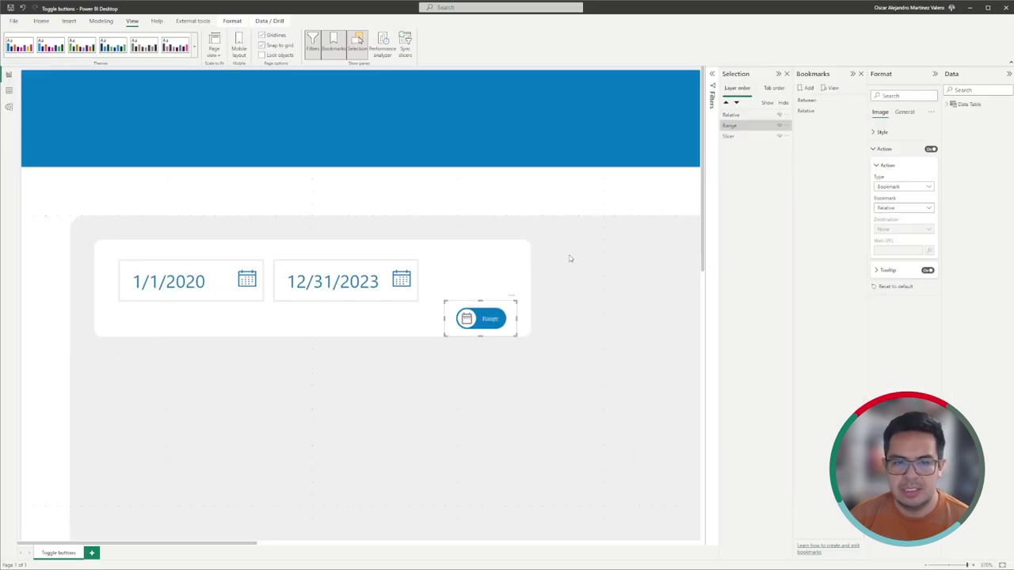
Step: Test the toggle by switching repeatedly between the Range and Relative buttons on the report page
{"action": "left_click", "coordinate": [485, 320], "text": "ctrl"}
{"action": "left_click", "coordinate": [485, 322], "text": "ctrl"}
{"action": "left_click", "coordinate": [485, 322], "text": "ctrl"}
{"action": "left_click", "coordinate": [485, 322], "text": "ctrl"}
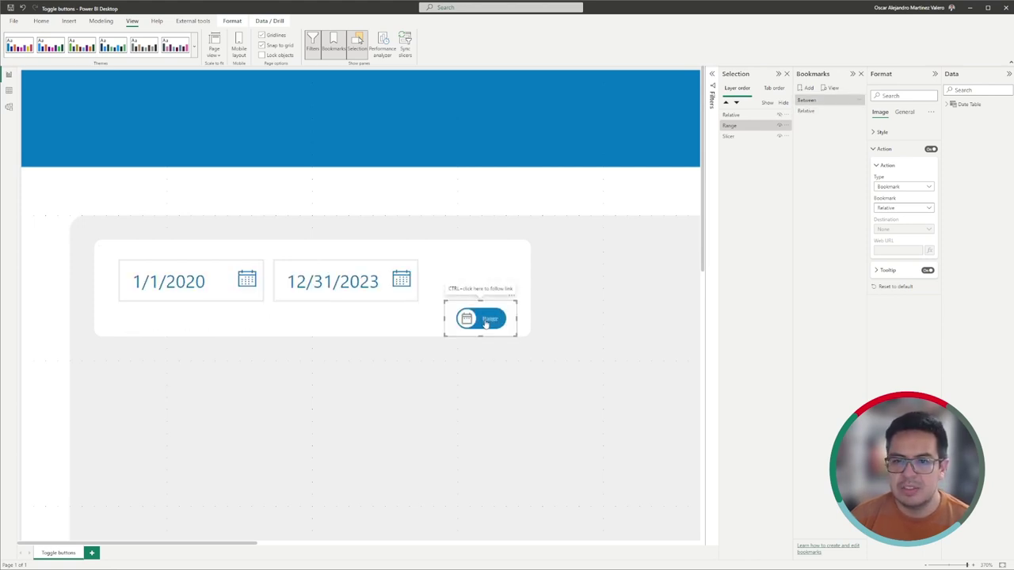
{"action": "left_click", "coordinate": [486, 322], "text": "ctrl"}
{"action": "left_click", "coordinate": [486, 322], "text": "ctrl"}
{"action": "left_click", "coordinate": [486, 322], "text": "ctrl"}
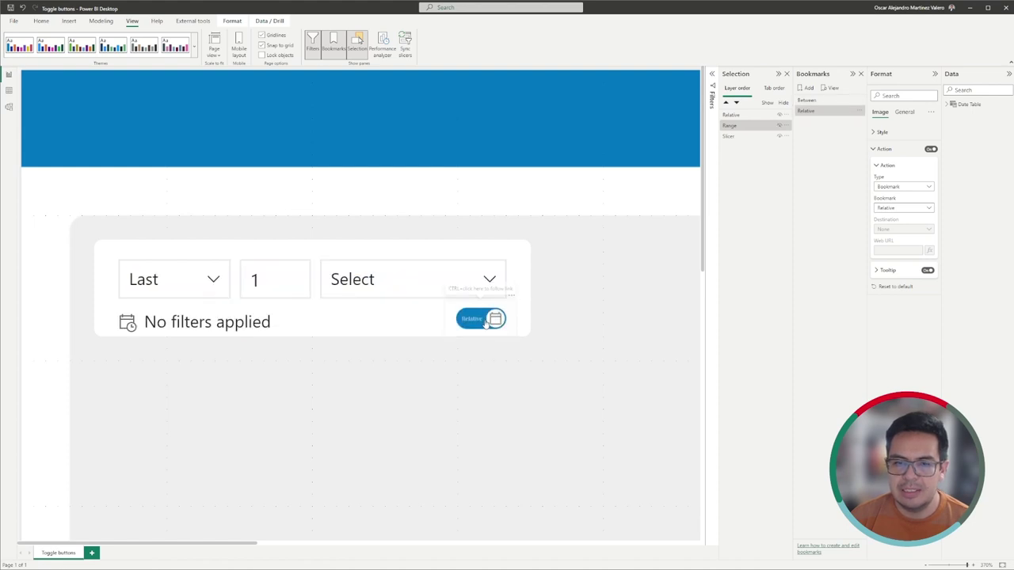
{"action": "left_click", "coordinate": [486, 322], "text": "ctrl"}
{"action": "left_click", "coordinate": [485, 321], "text": "ctrl"}
{"action": "left_click", "coordinate": [486, 321], "text": "ctrl"}
{"action": "left_click", "coordinate": [486, 321], "text": "ctrl"}
{"action": "left_click", "coordinate": [486, 322], "text": "ctrl"}
{"action": "left_click", "coordinate": [485, 321], "text": "ctrl"}
{"action": "left_click", "coordinate": [485, 322], "text": "ctrl"}
{"action": "left_click", "coordinate": [485, 322], "text": "ctrl"}
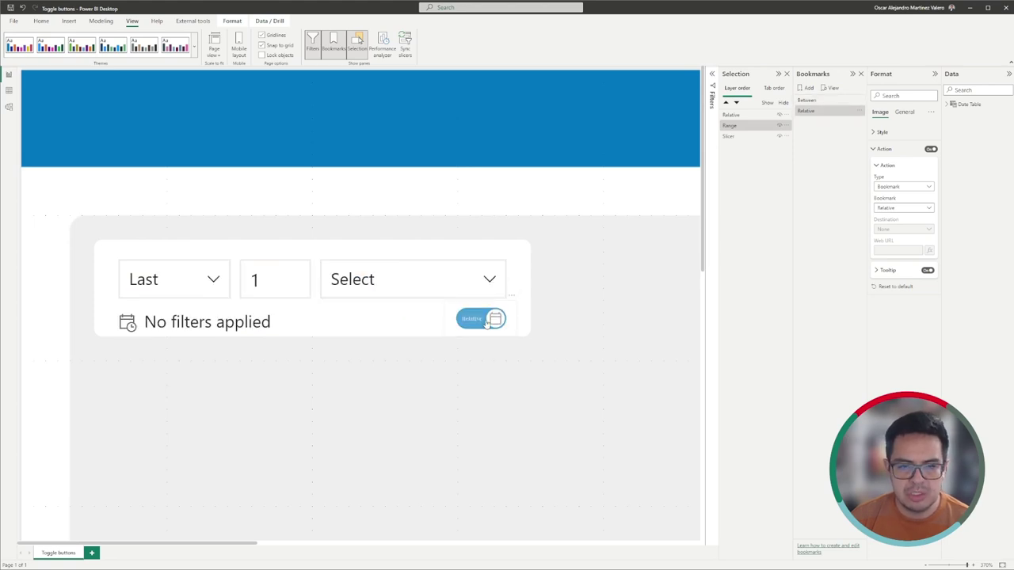
{"action": "left_click", "coordinate": [485, 321], "text": "ctrl"}
{"action": "left_click", "coordinate": [486, 321], "text": "ctrl"}
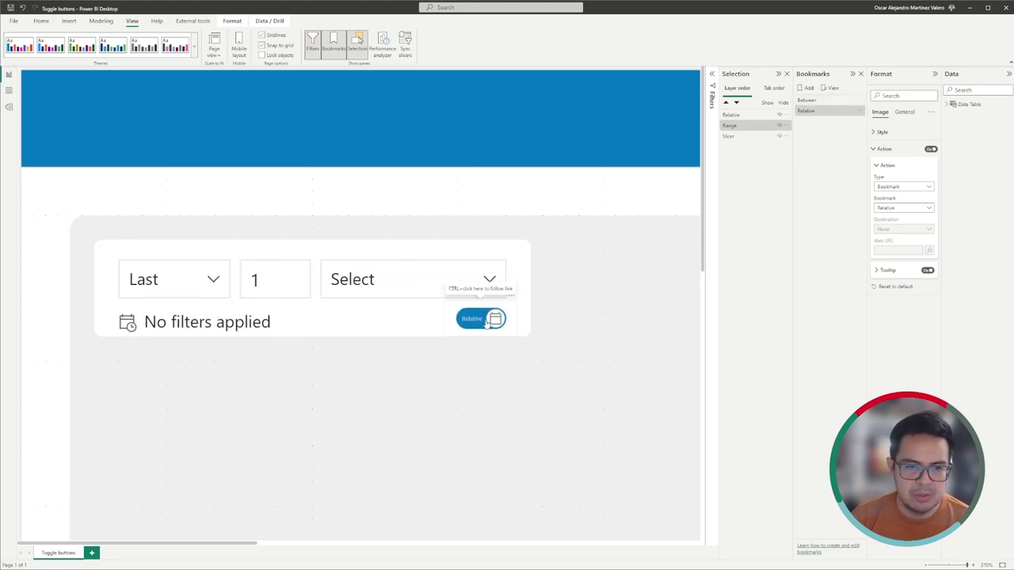
Step: Set the relative date slicer's period to Months, and switch to the date range view with the toggle button
{"action": "left_click", "coordinate": [470, 289]}
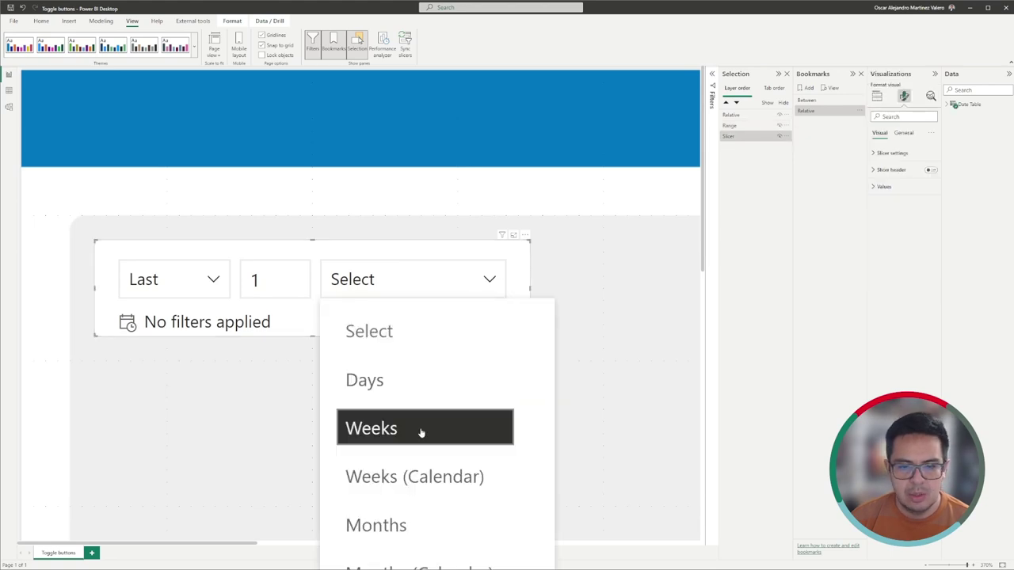
{"action": "left_click", "coordinate": [422, 526]}
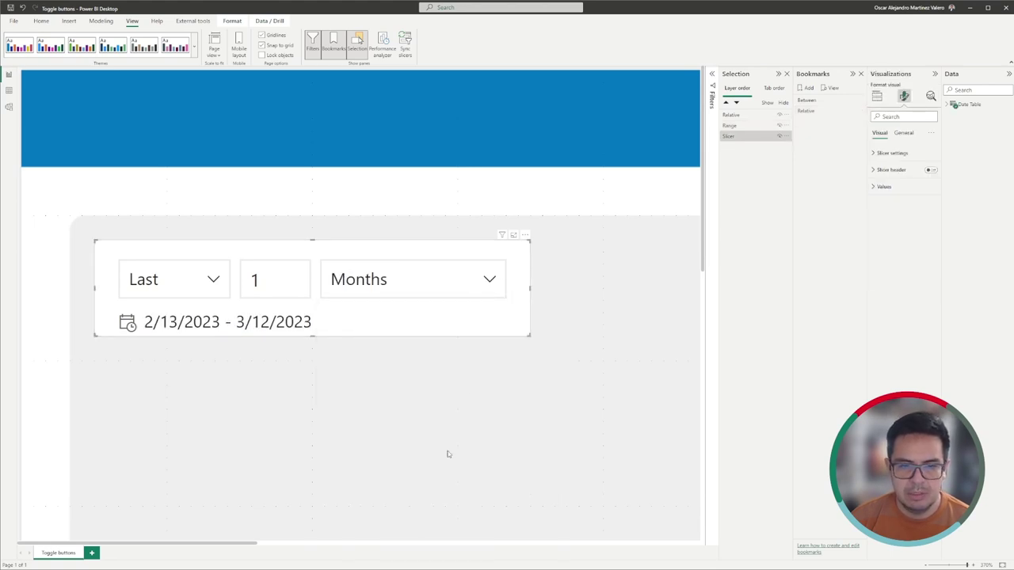
{"action": "left_click", "coordinate": [501, 354]}
{"action": "left_click", "coordinate": [496, 326], "text": "ctrl"}
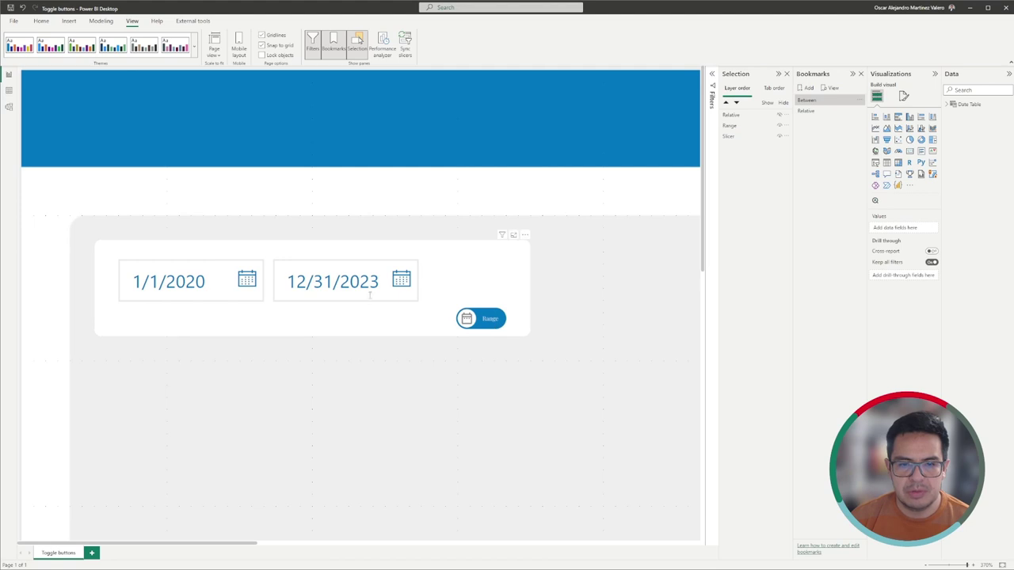
Step: Set the range slicer's end date to 12/30/2023 and its start date to 1/6/2020
{"action": "left_click", "coordinate": [400, 280]}
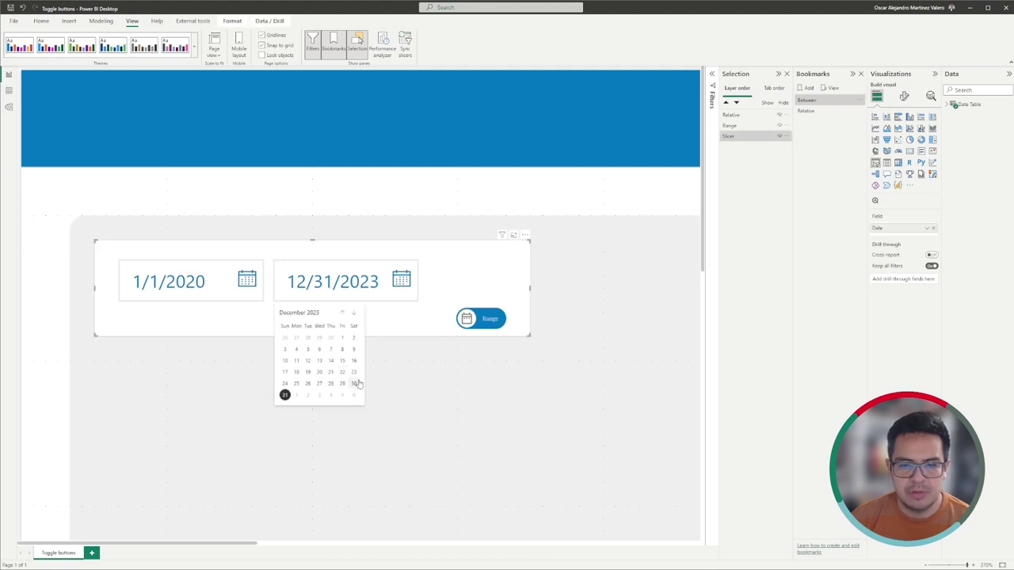
{"action": "left_click", "coordinate": [359, 383]}
{"action": "left_click", "coordinate": [248, 285]}
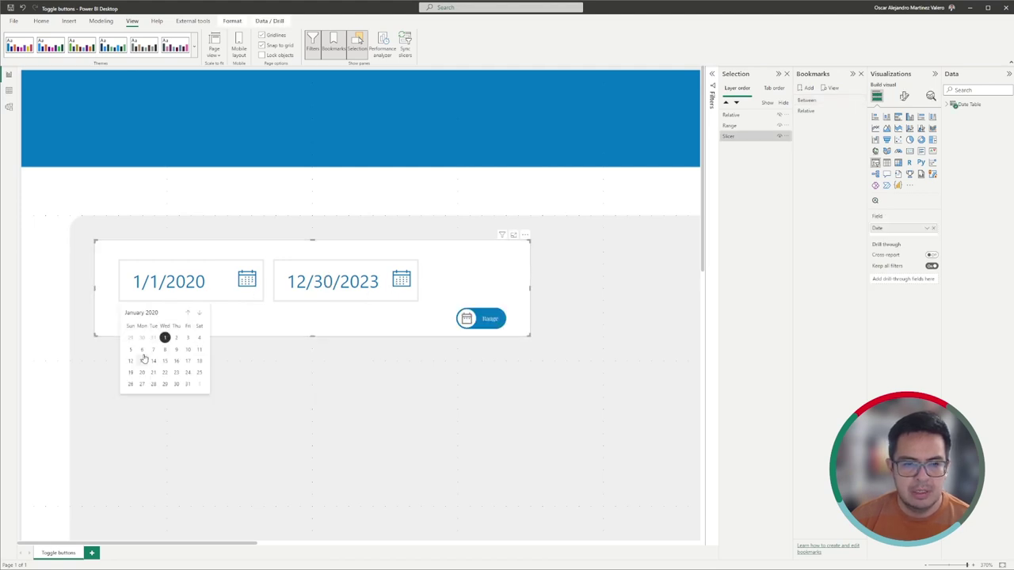
{"action": "left_click", "coordinate": [142, 356]}
{"action": "left_click", "coordinate": [513, 389]}
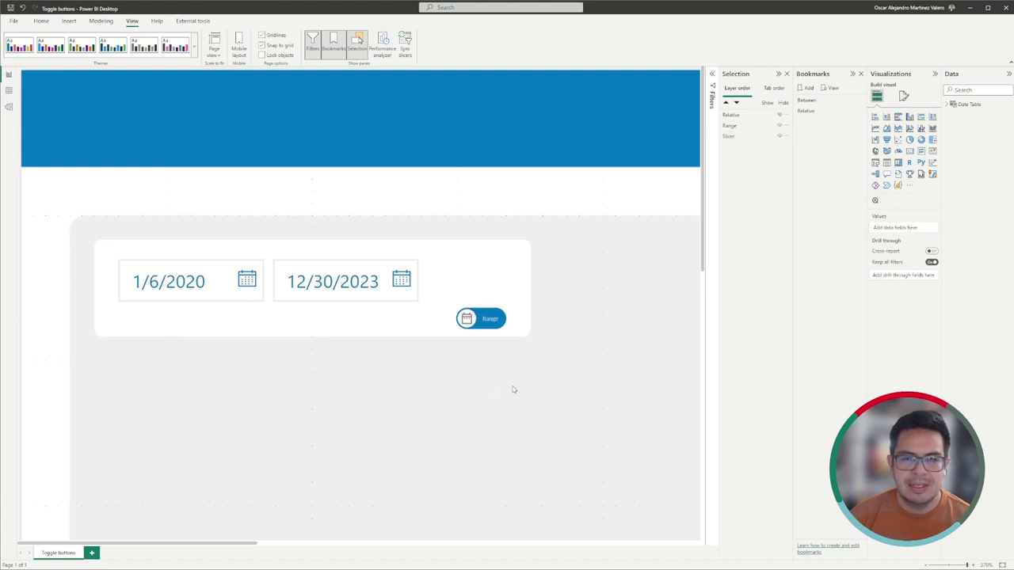